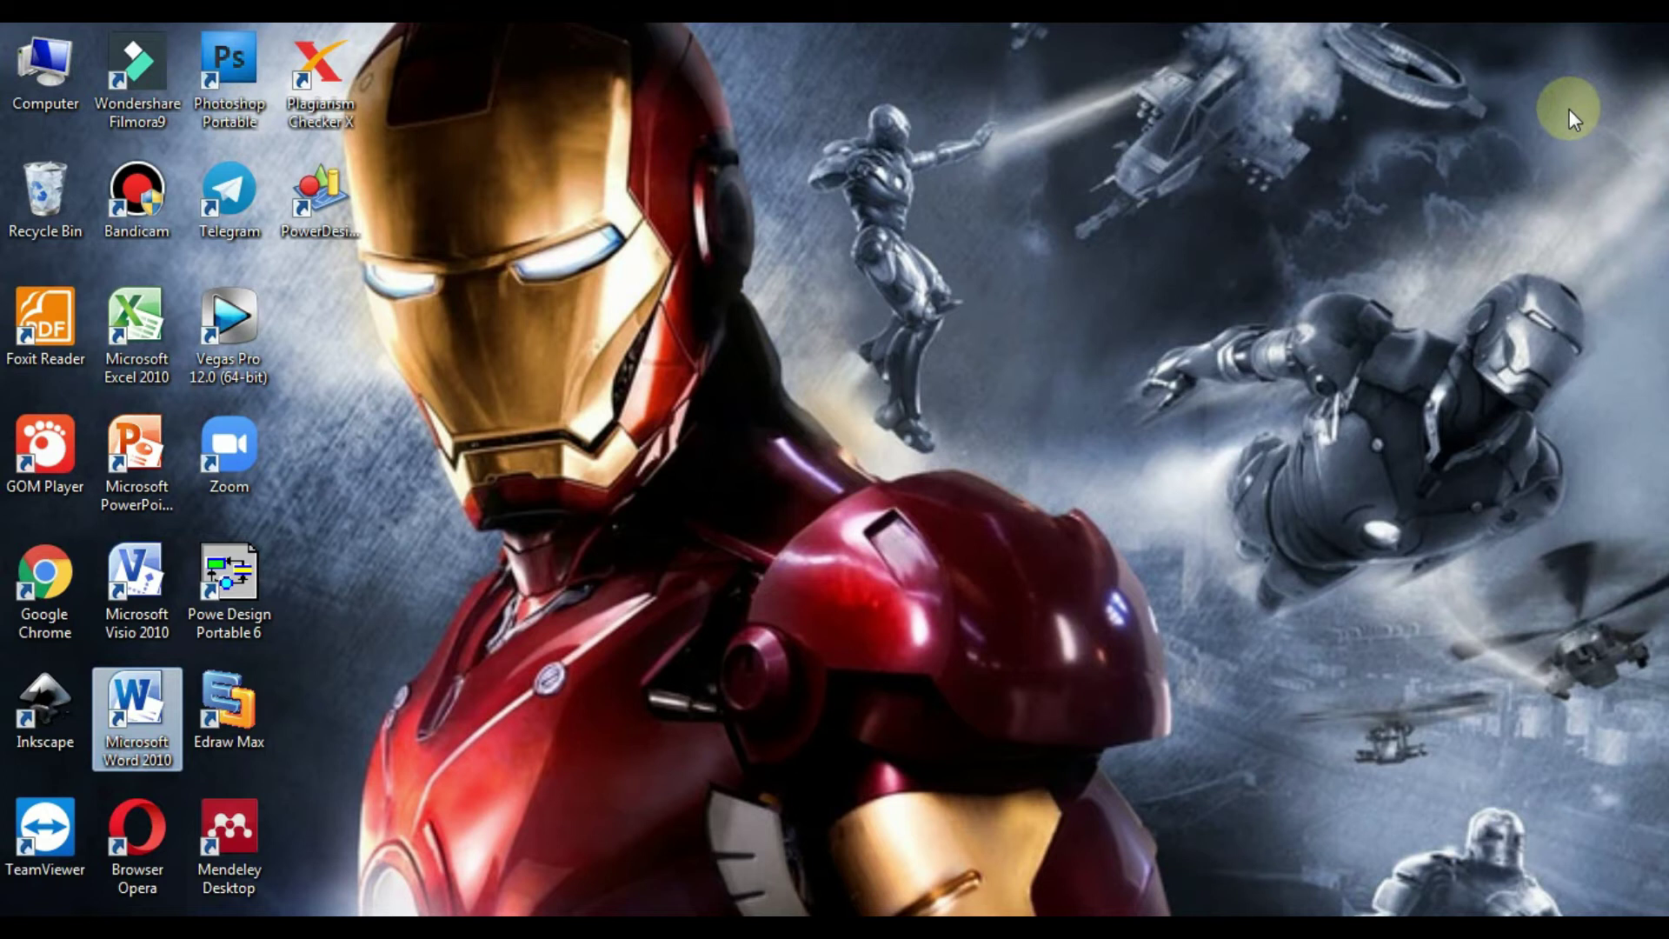
Step: Search the computer's programs for "Word" and launch Microsoft Word 2010
{"action": "mouse_move", "coordinate": [233, 909]}
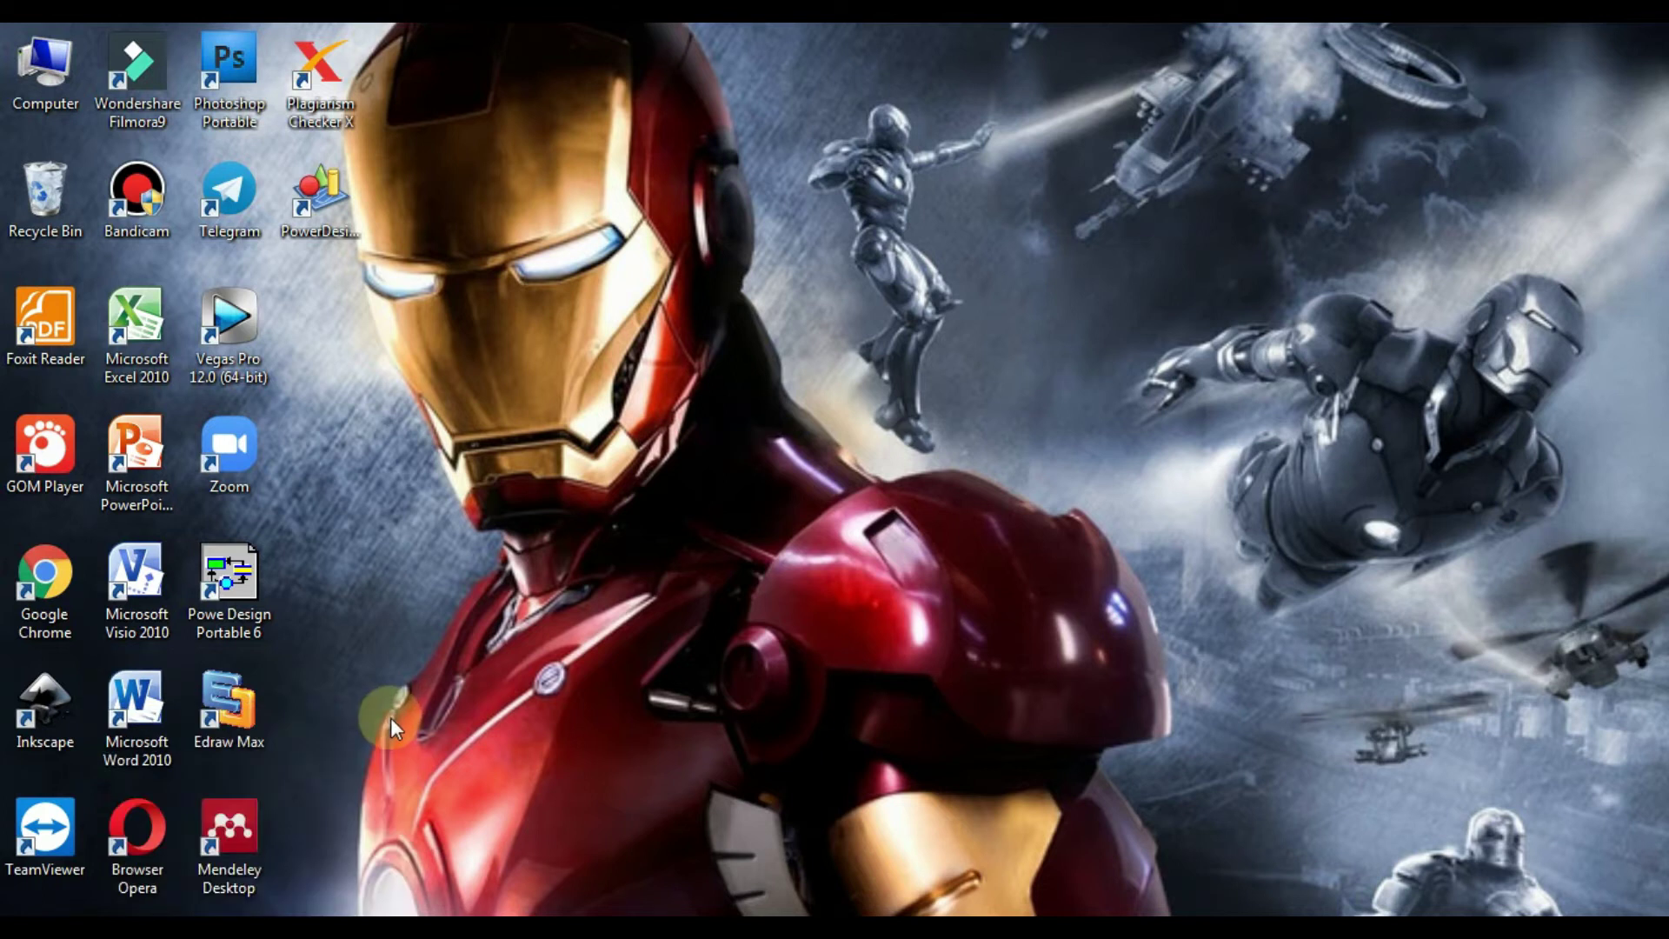
{"action": "key", "text": "super"}
{"action": "type", "text": "Word"}
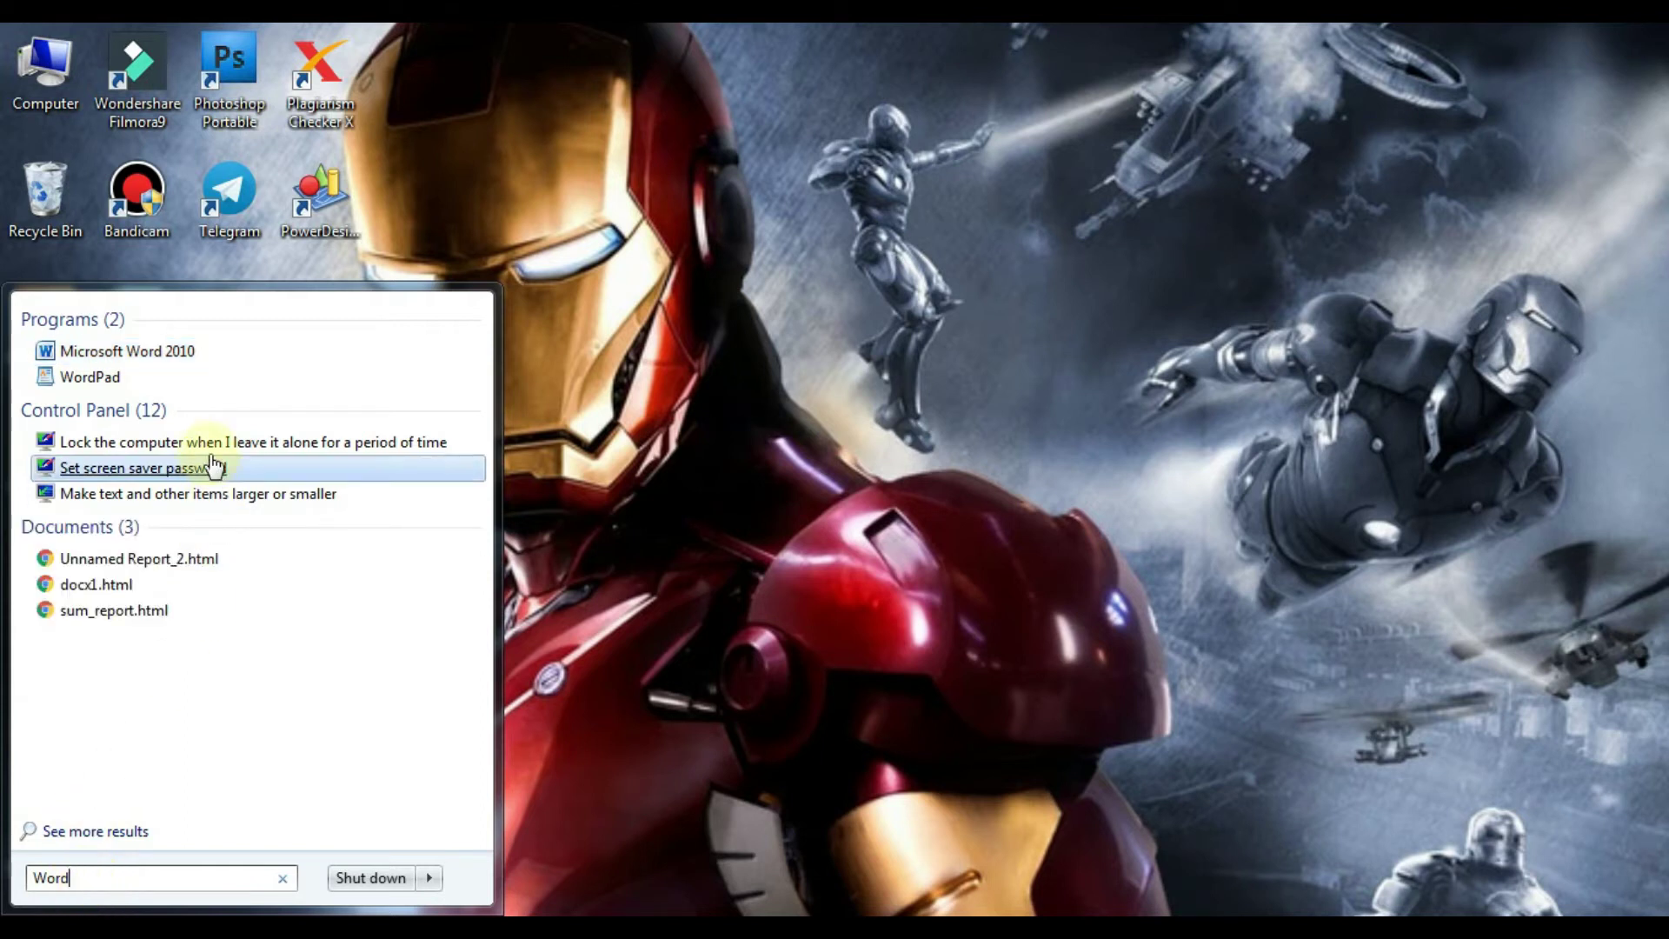
{"action": "left_click", "coordinate": [181, 354]}
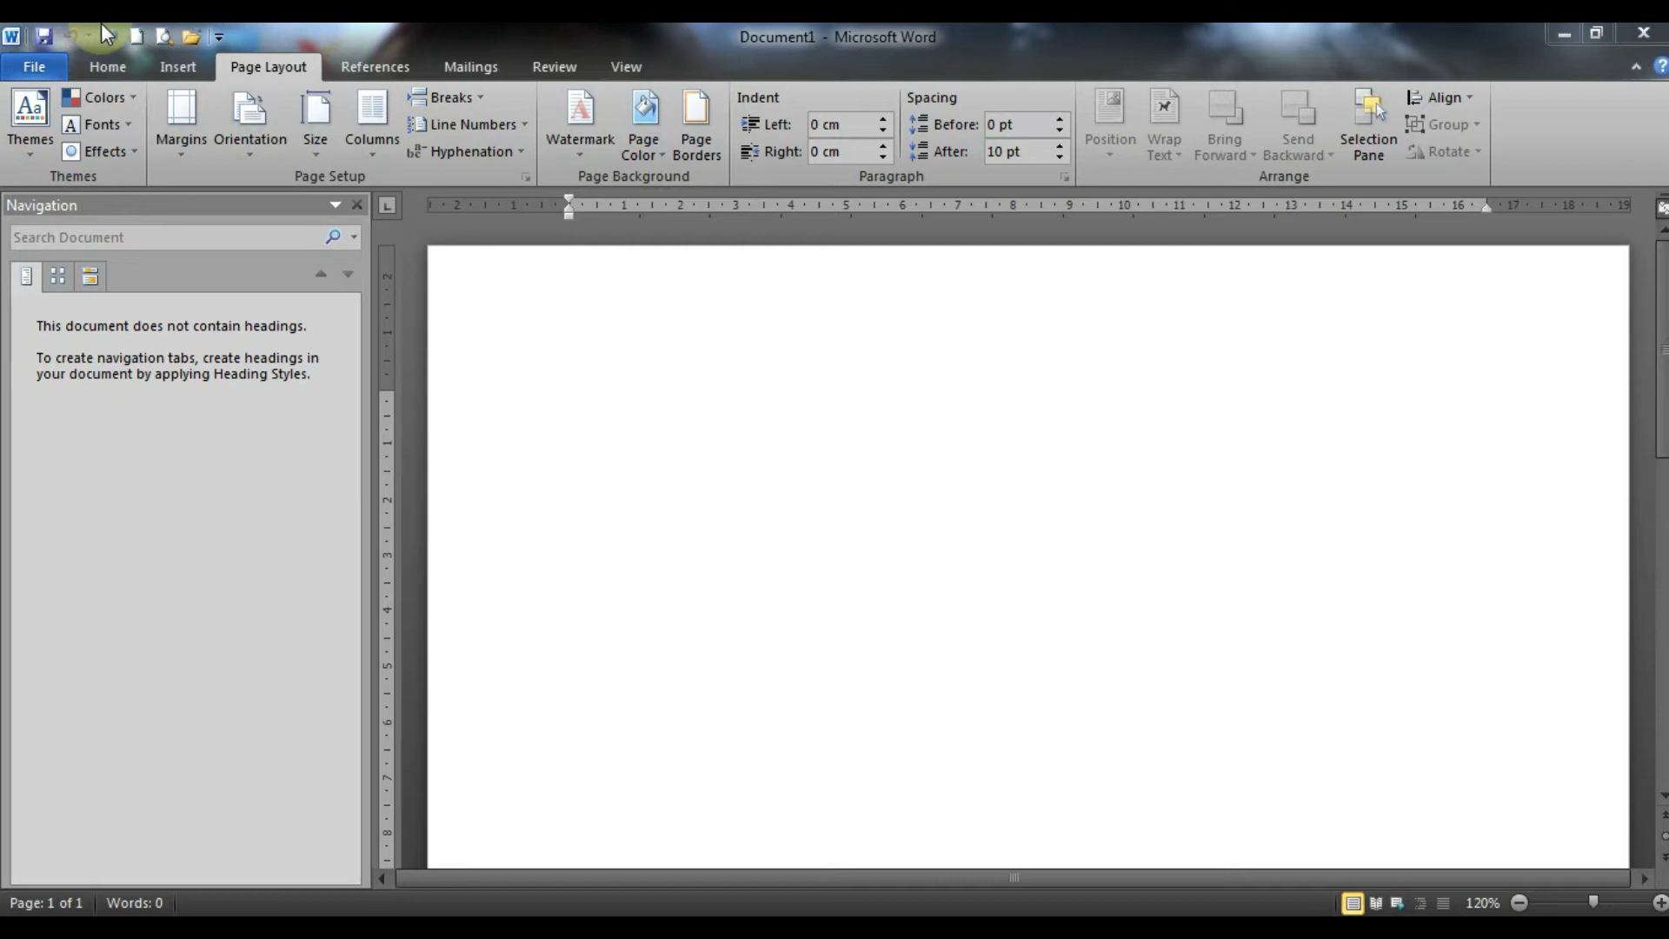
Step: Add the Quick Print command to the Quick Access Toolbar
{"action": "left_click", "coordinate": [217, 33]}
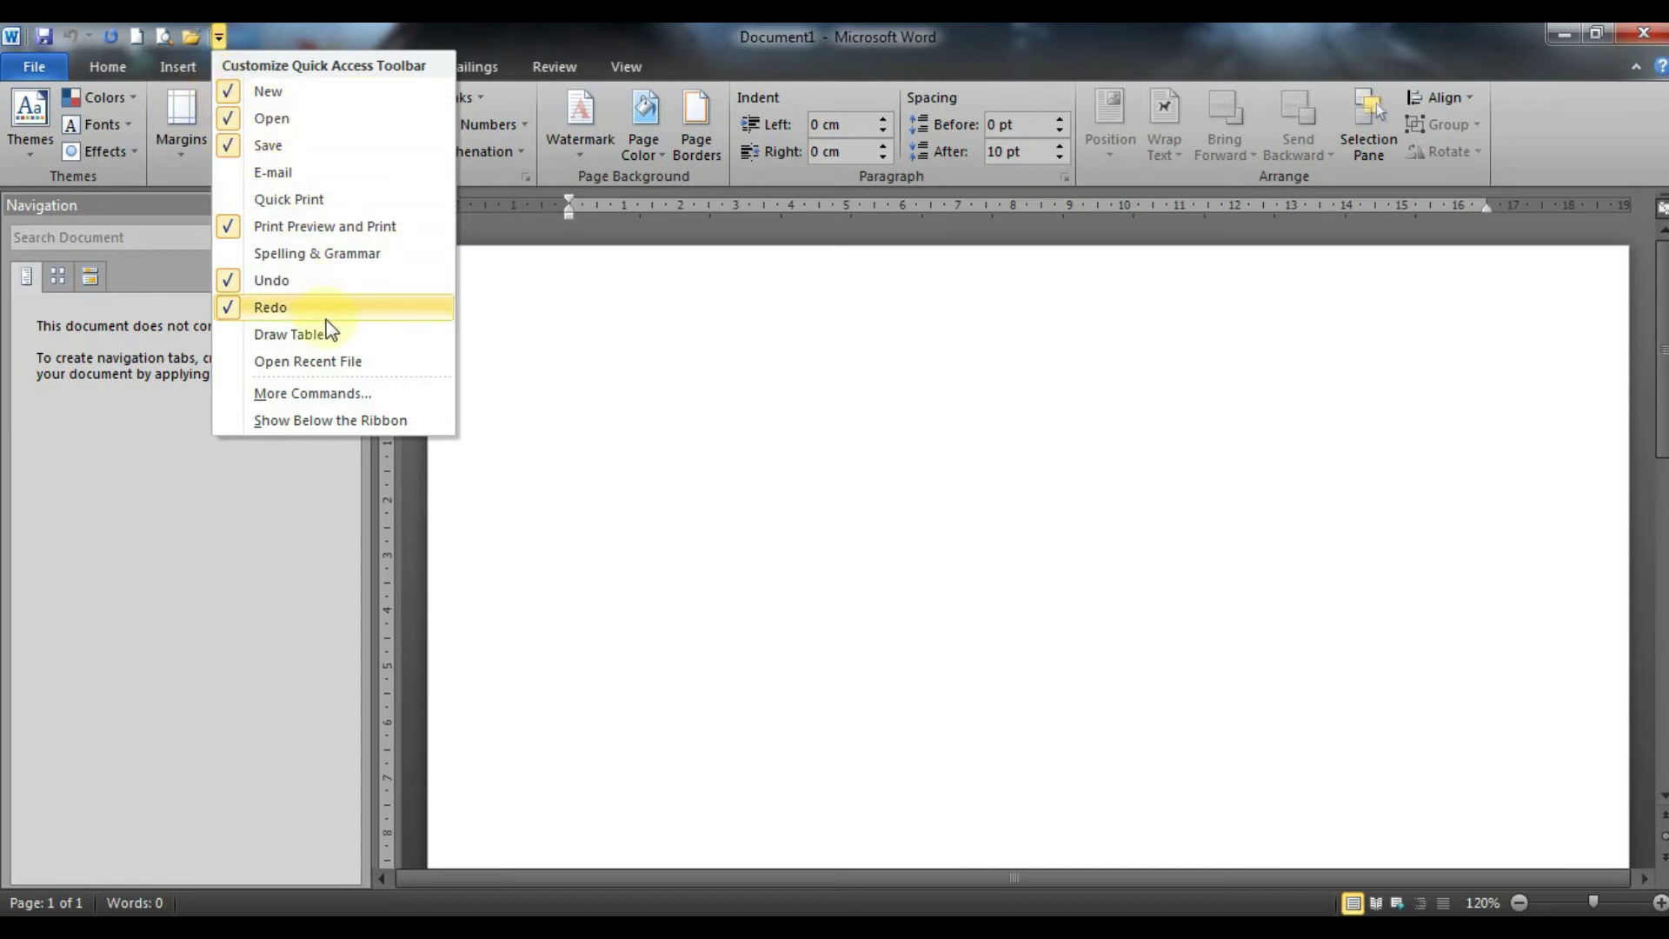
{"action": "left_click", "coordinate": [256, 201]}
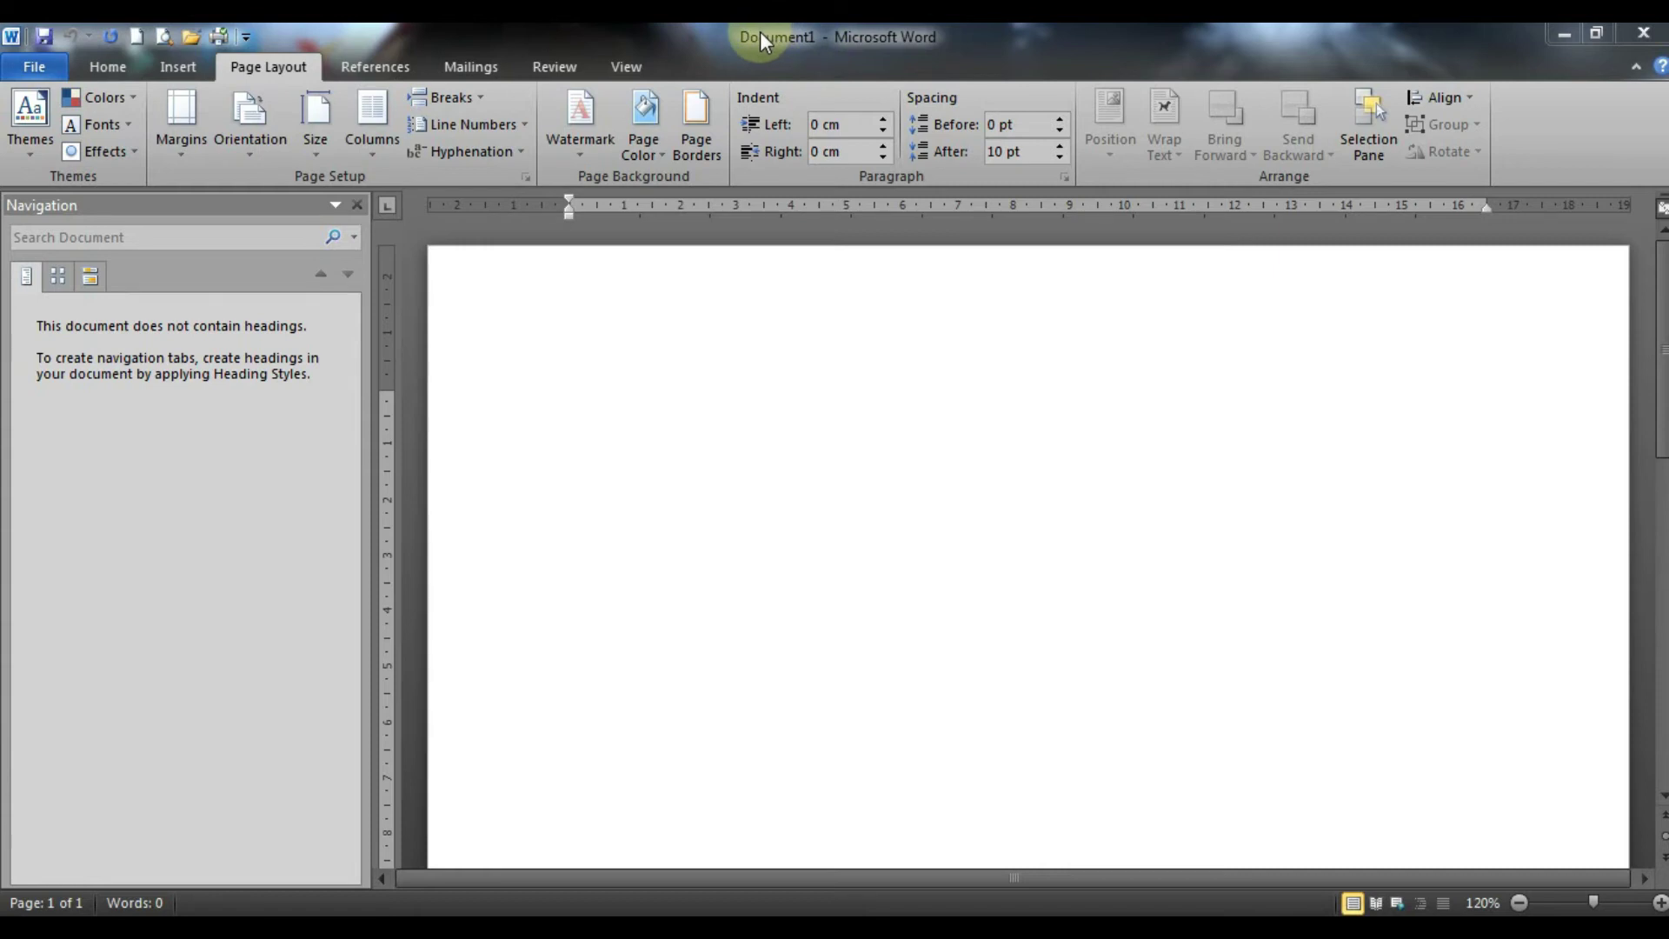
Step: Minimize the document window and bring it back, and restore it to a smaller size before maximizing it again
{"action": "left_click", "coordinate": [1563, 37]}
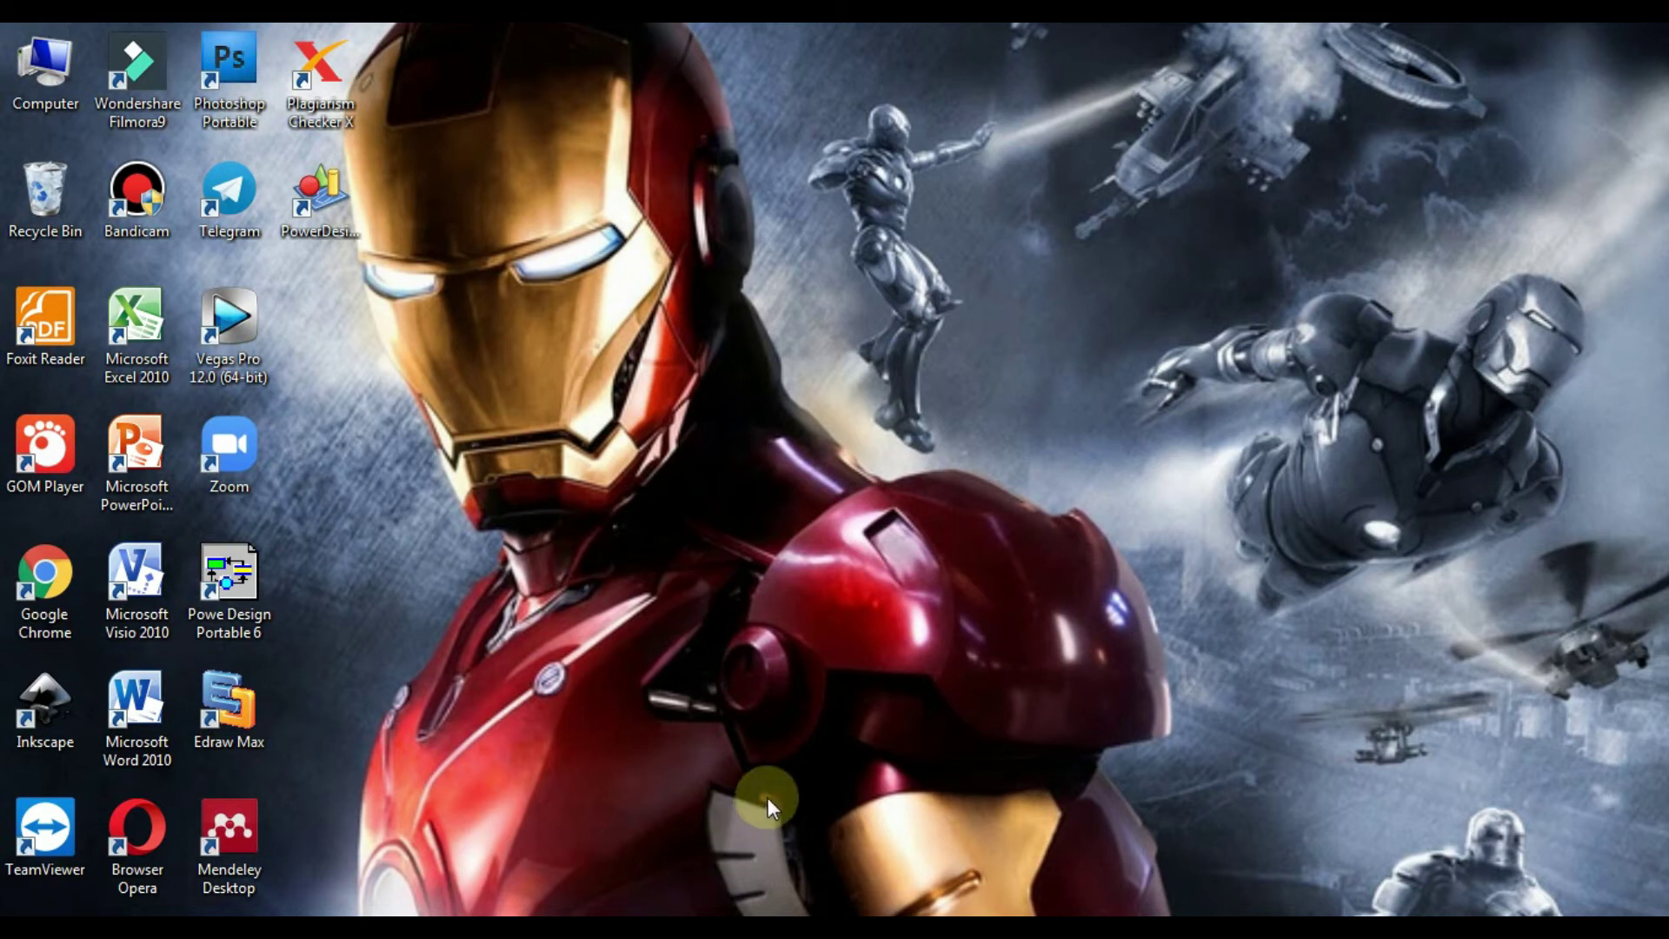
{"action": "mouse_move", "coordinate": [693, 886]}
{"action": "left_click", "coordinate": [775, 820]}
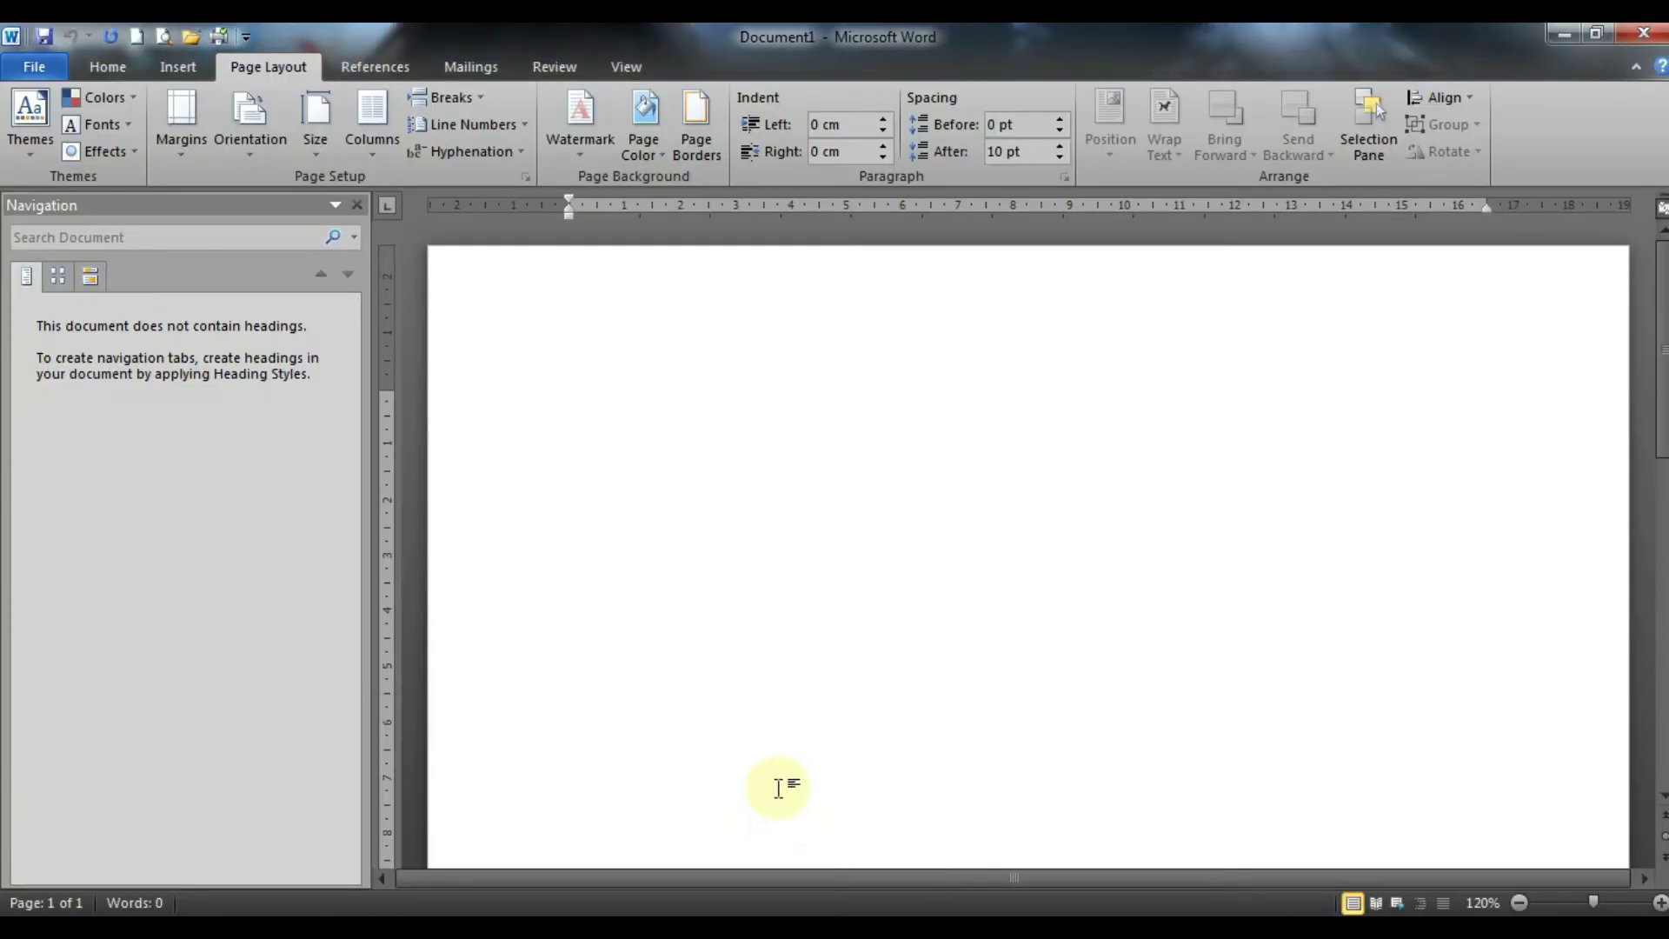
{"action": "left_click", "coordinate": [1599, 33]}
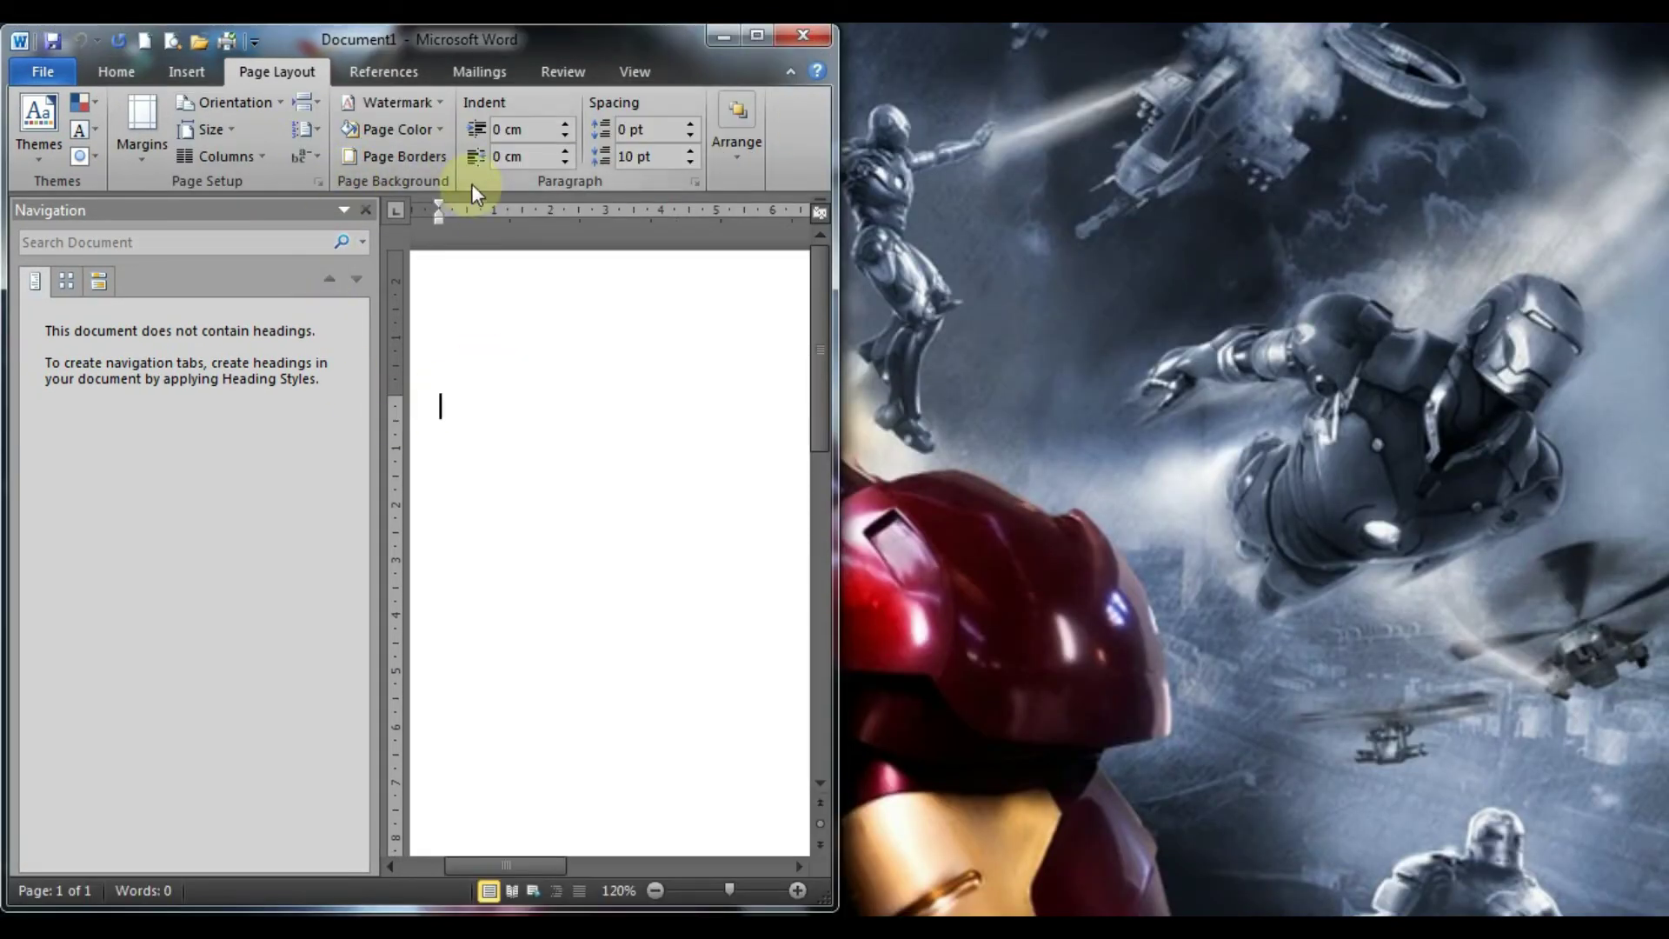
{"action": "left_click", "coordinate": [756, 36]}
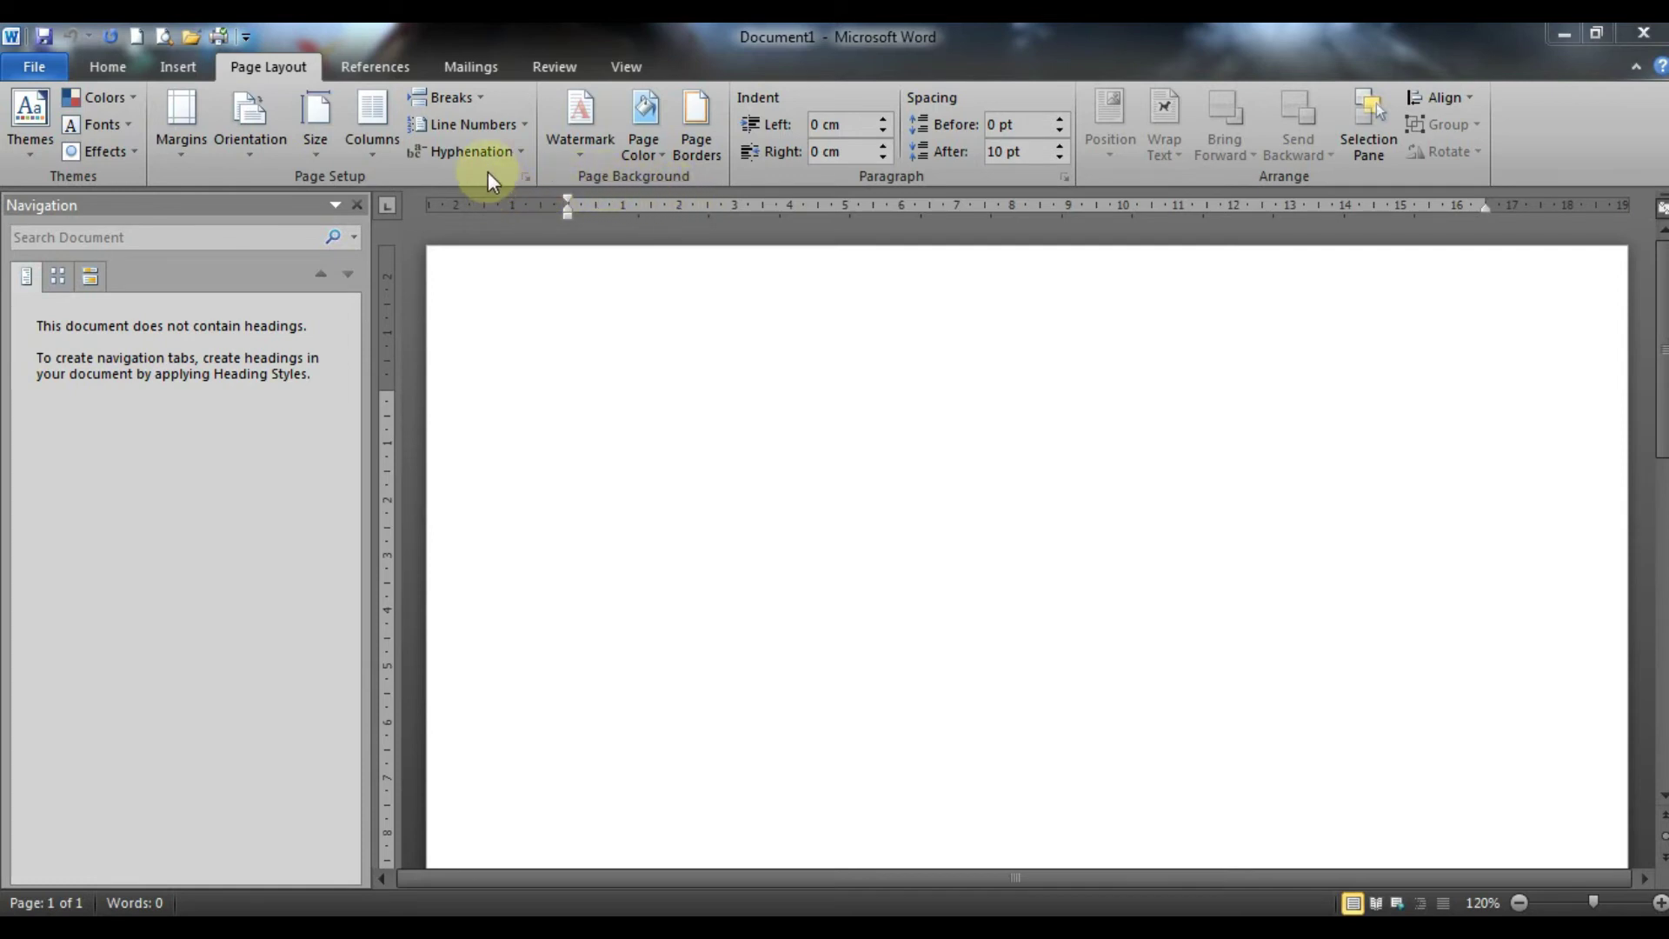
Step: Examine the document information page and the ribbon's command groups from Home through View, toggling the gridlines on and off
{"action": "left_click", "coordinate": [34, 67]}
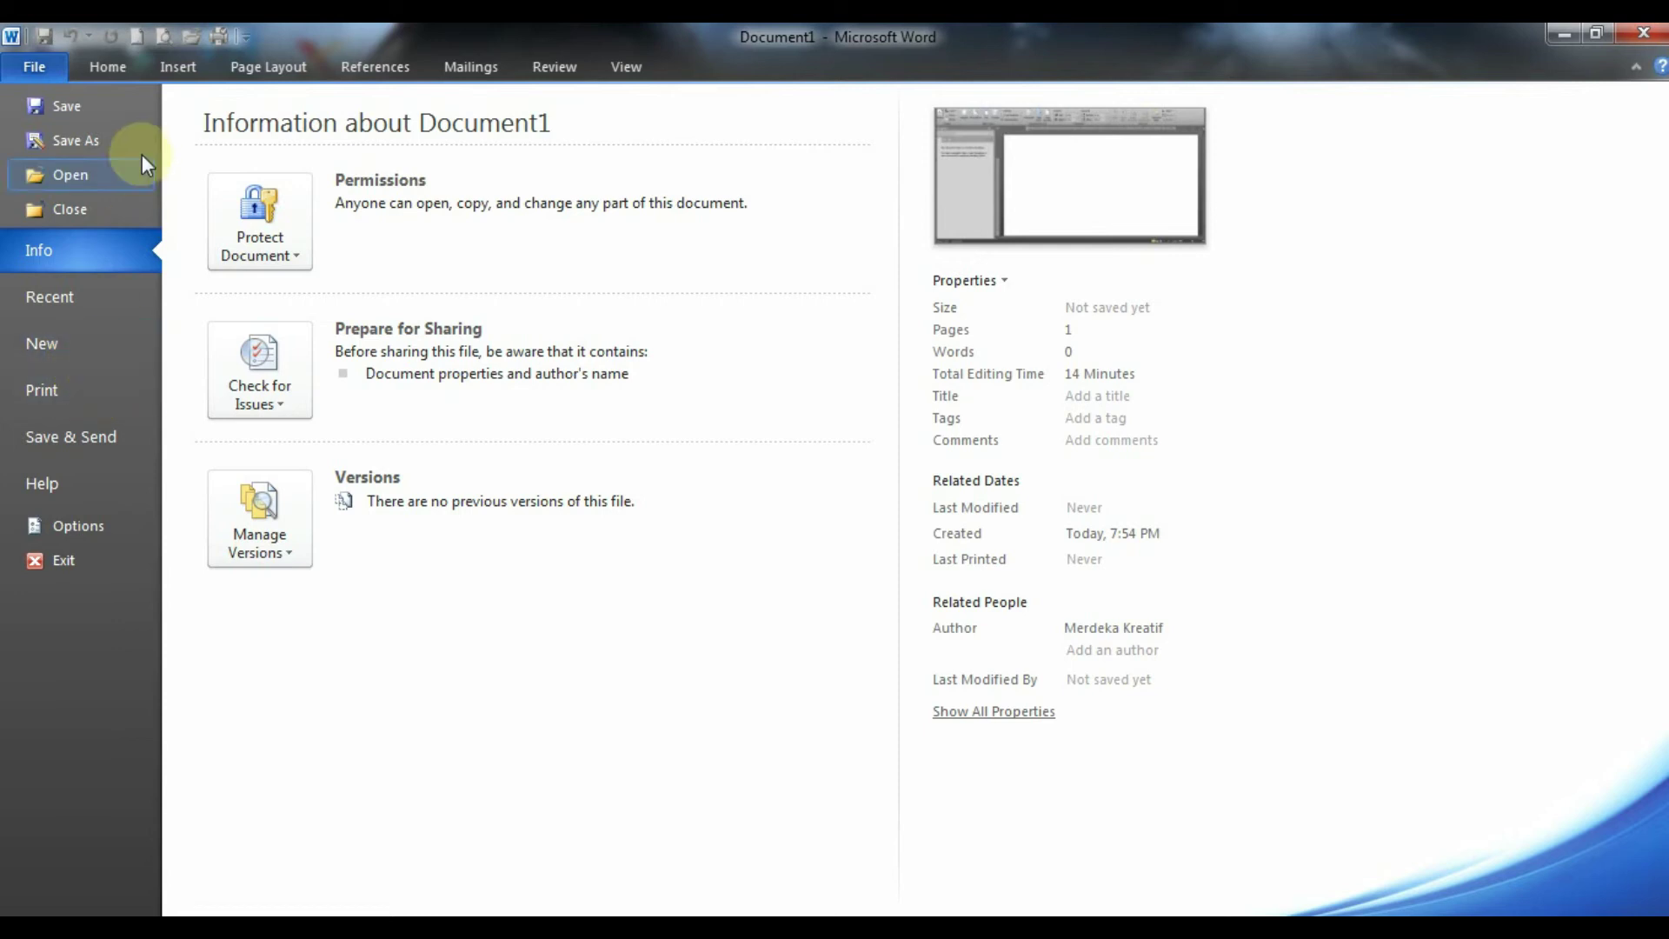
{"action": "left_click", "coordinate": [88, 71]}
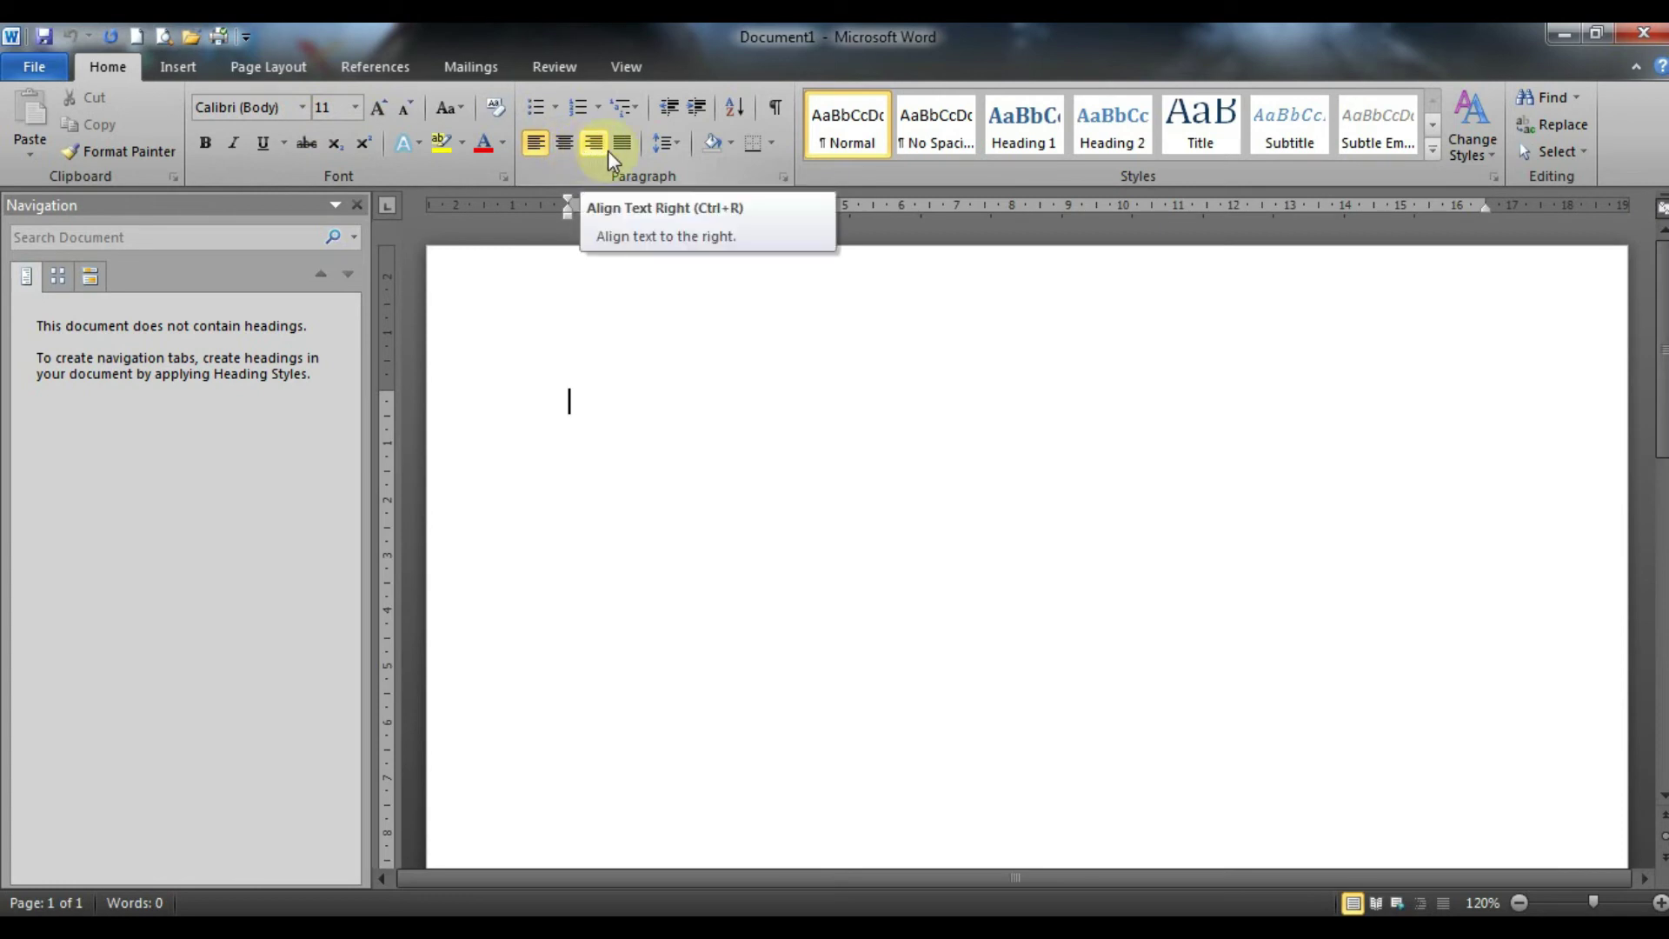
{"action": "left_click", "coordinate": [178, 68]}
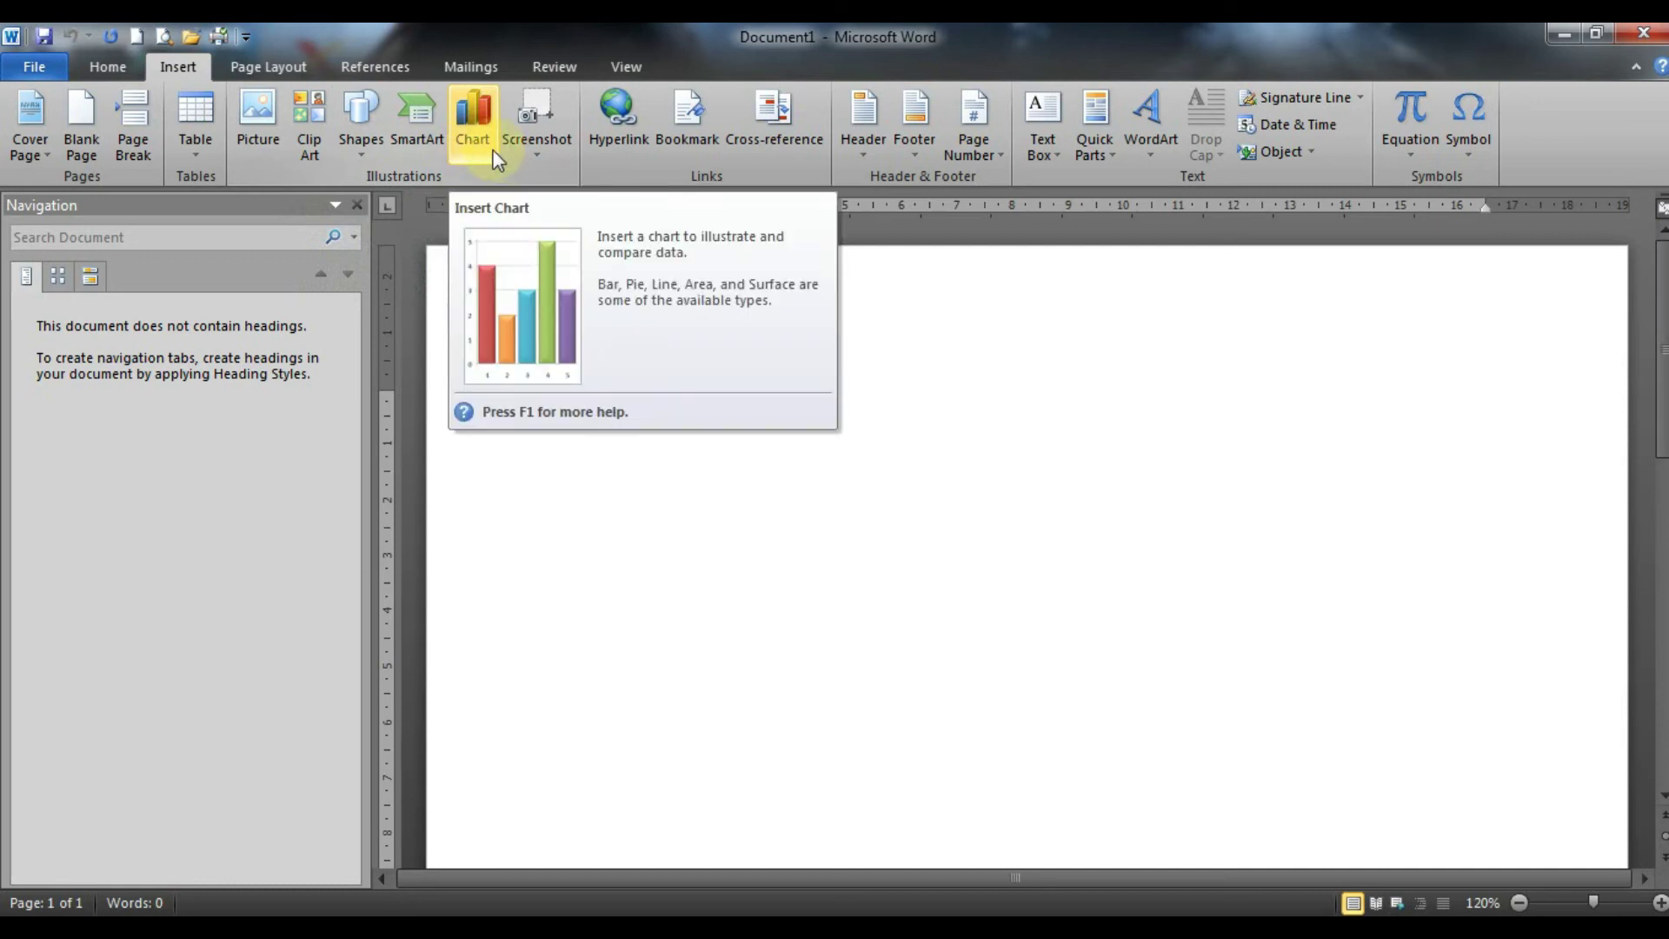
{"action": "left_click", "coordinate": [252, 75]}
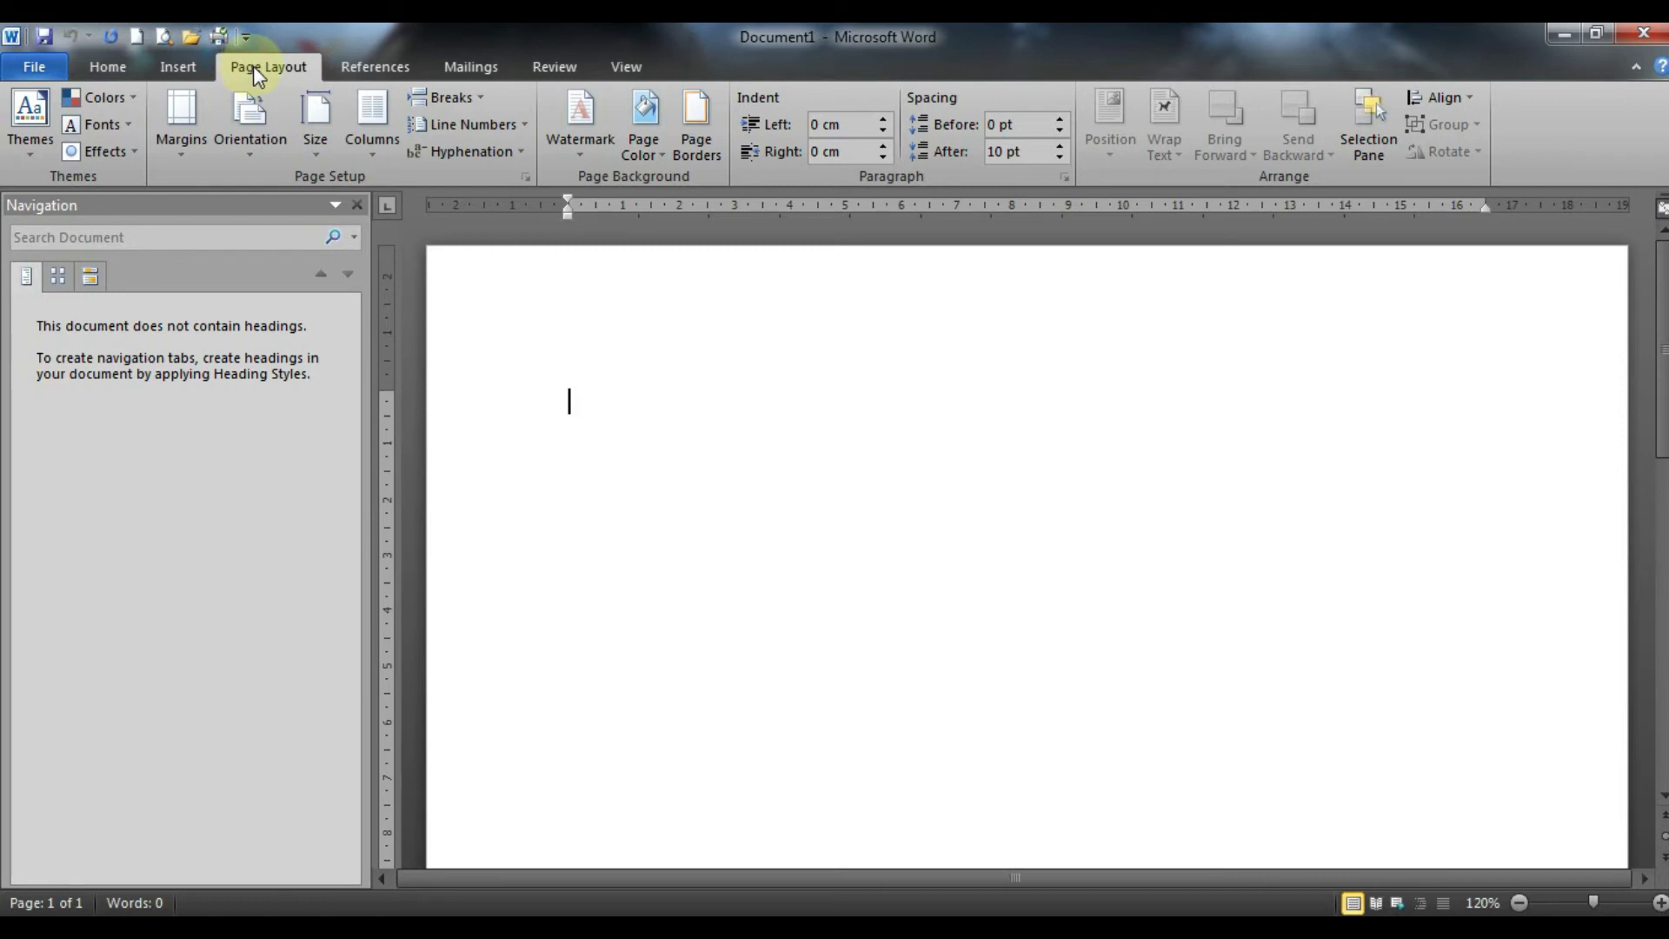
{"action": "left_click", "coordinate": [369, 72]}
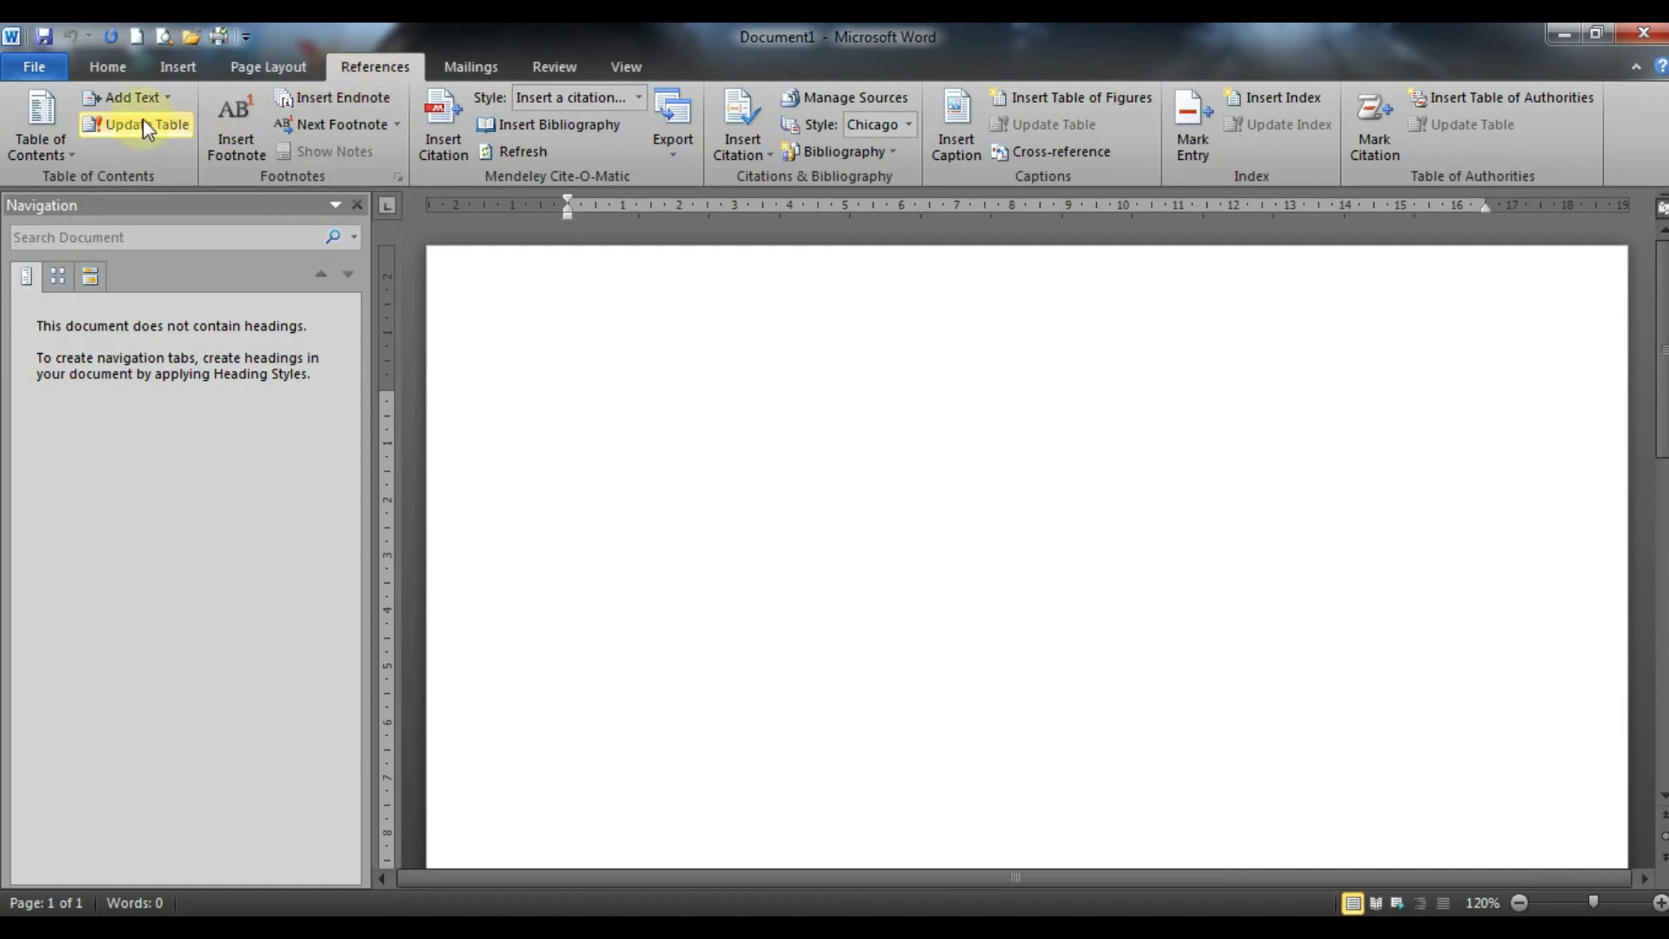
{"action": "left_click", "coordinate": [469, 66]}
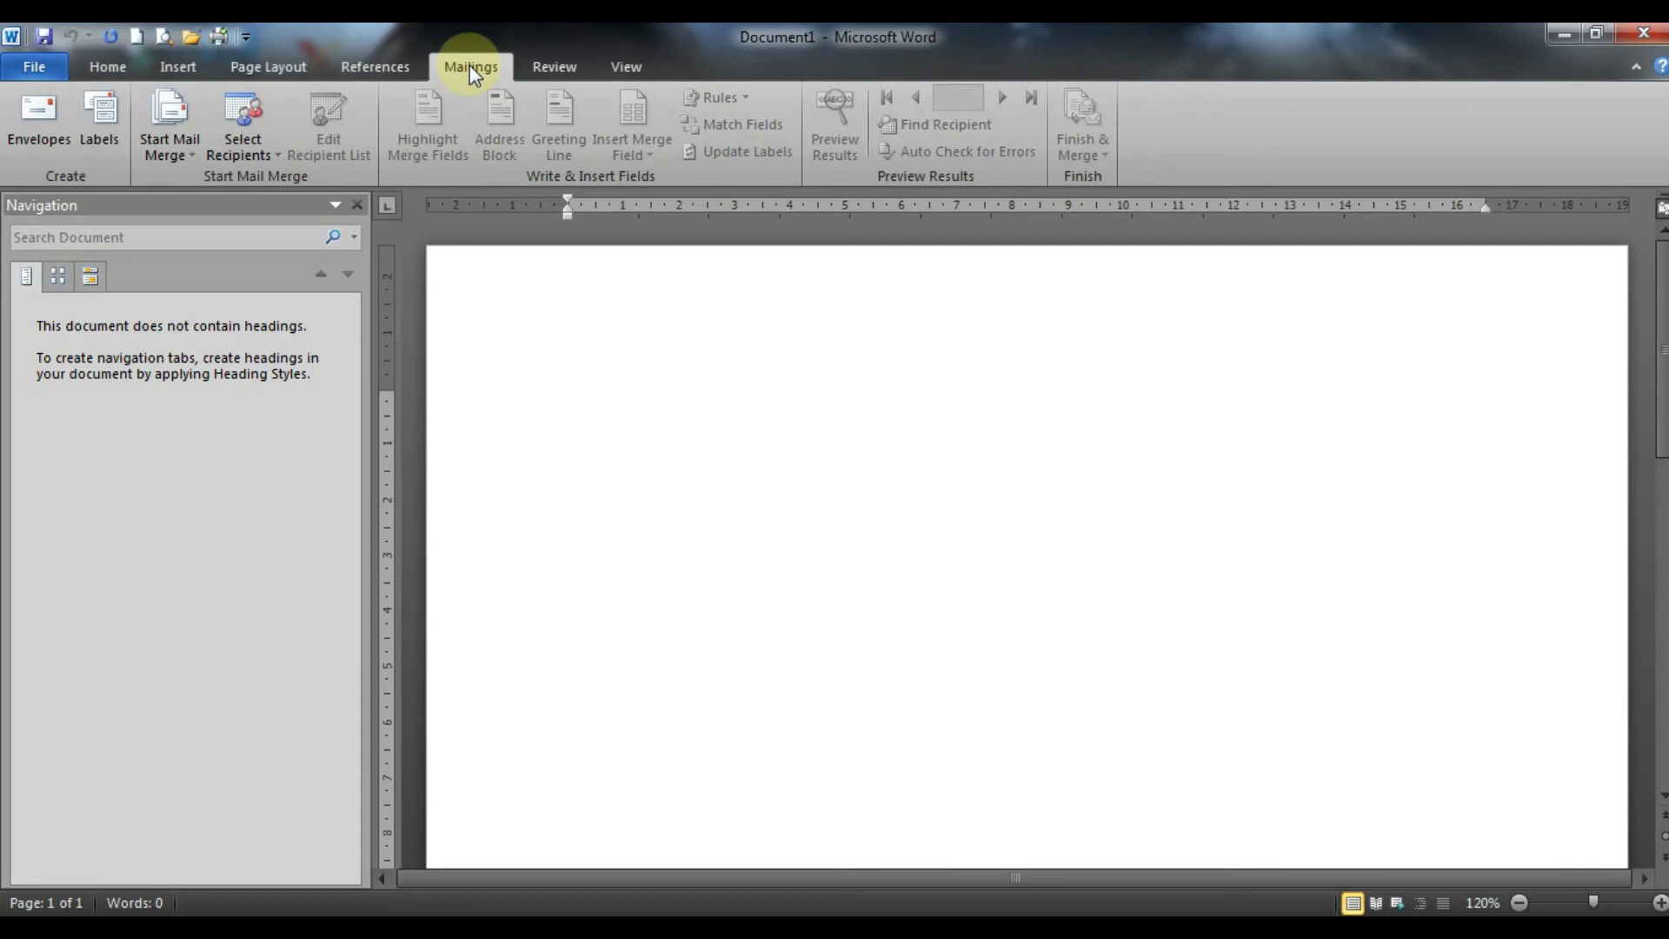
{"action": "left_click", "coordinate": [567, 73]}
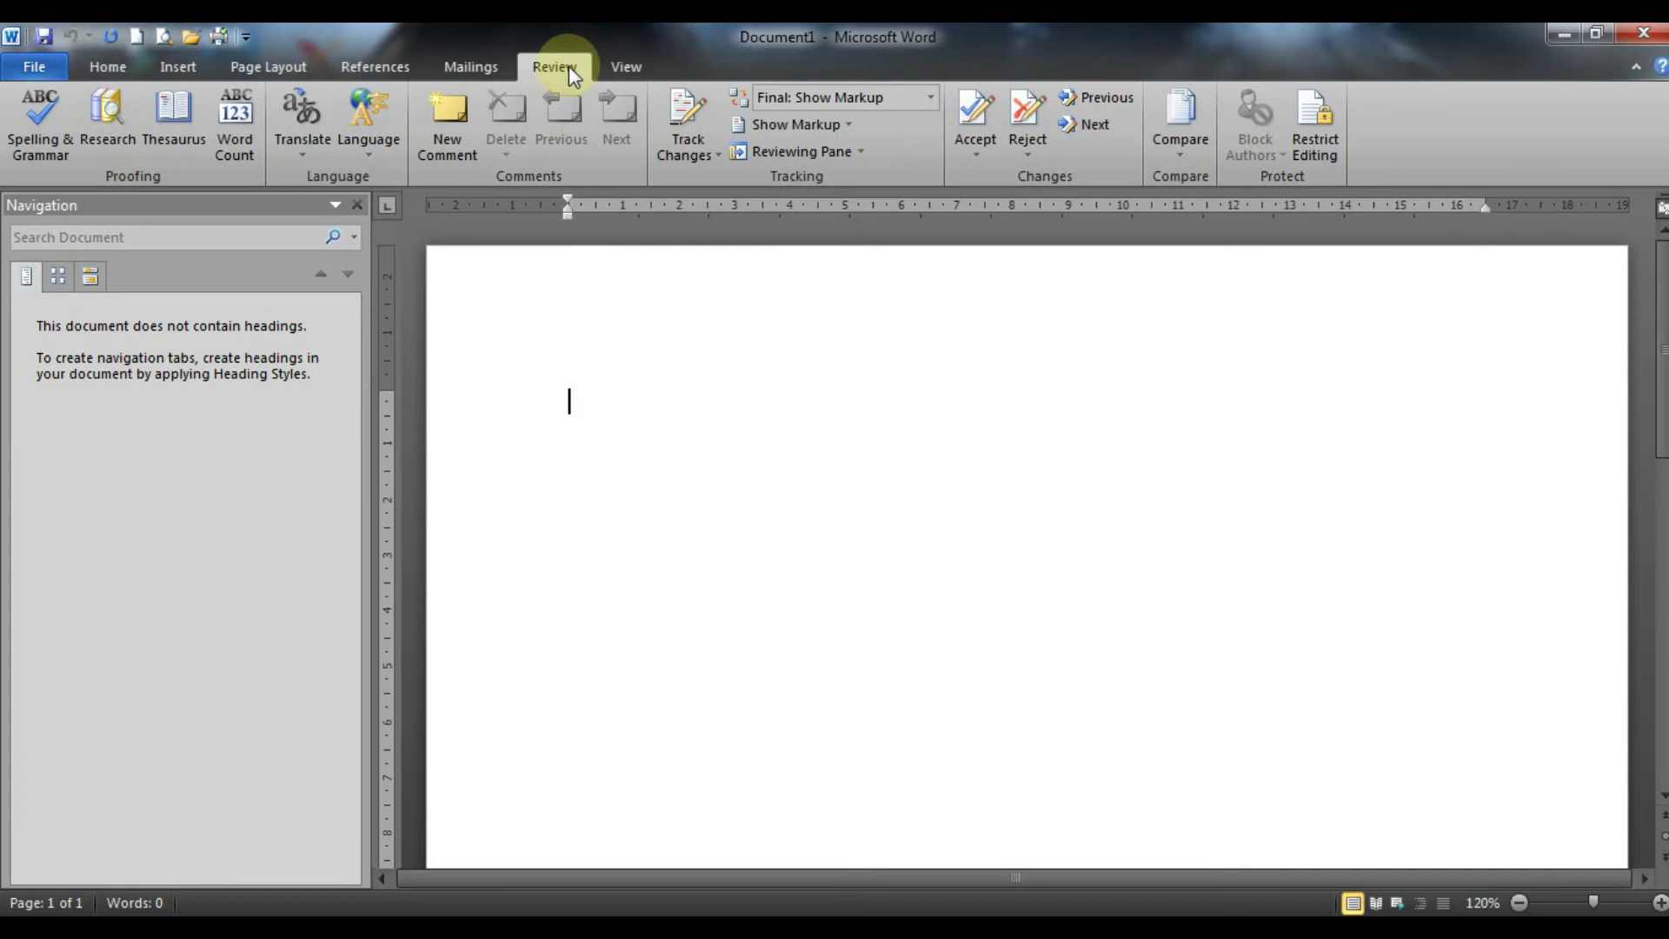
{"action": "left_click", "coordinate": [622, 70]}
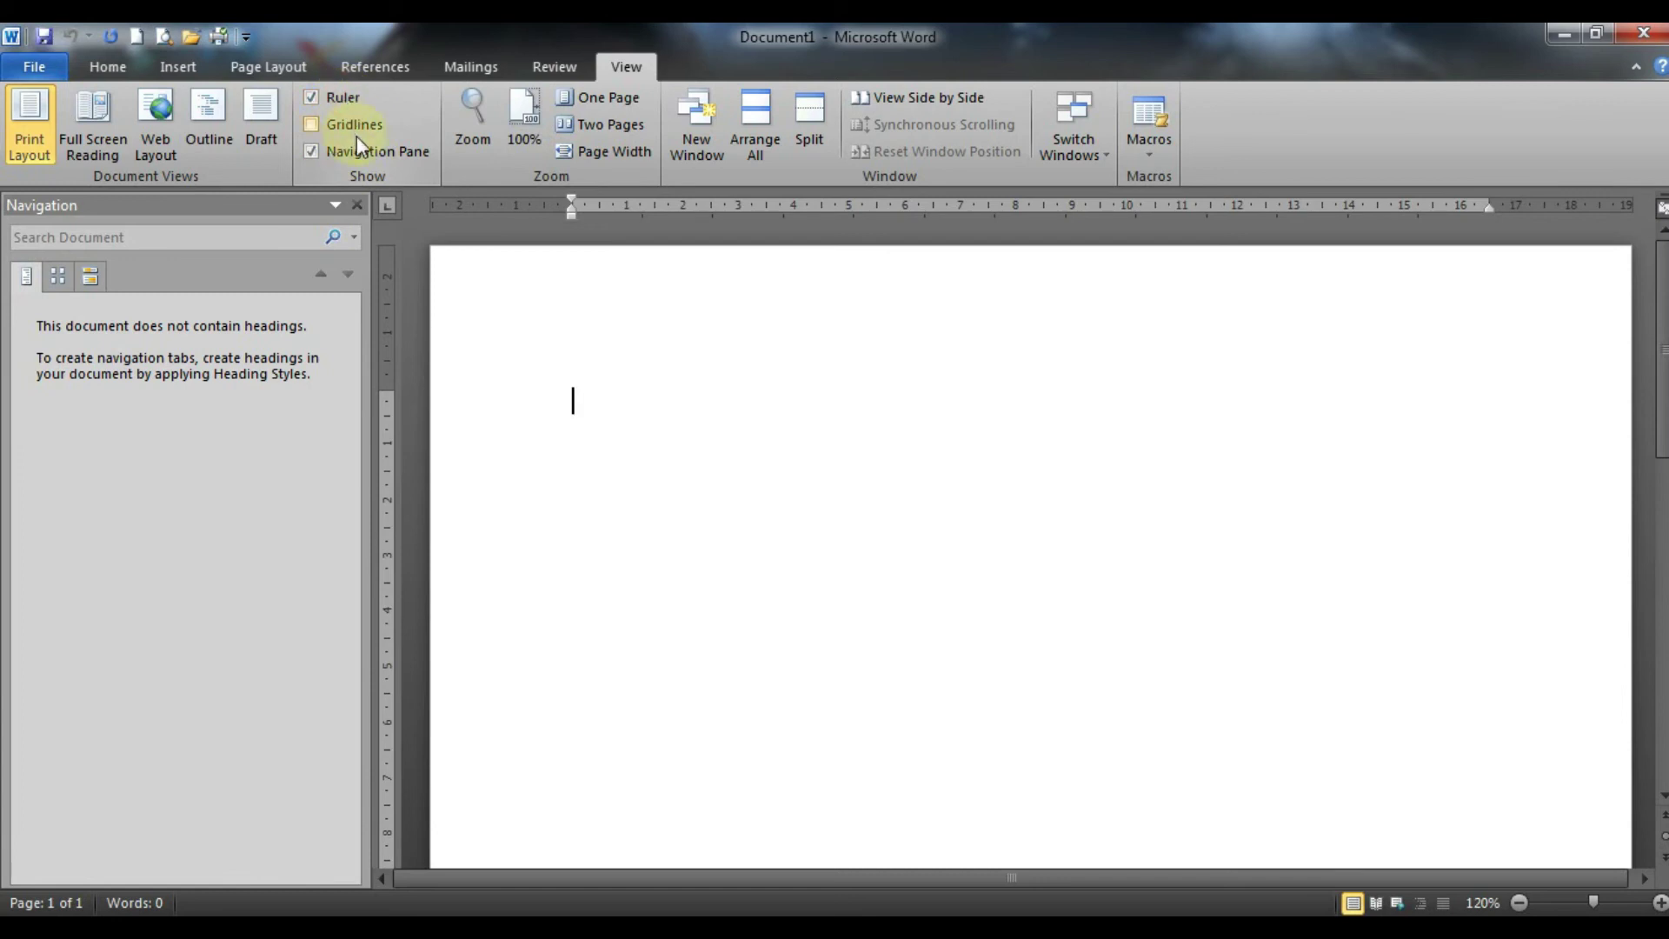
{"action": "double_click", "coordinate": [351, 127]}
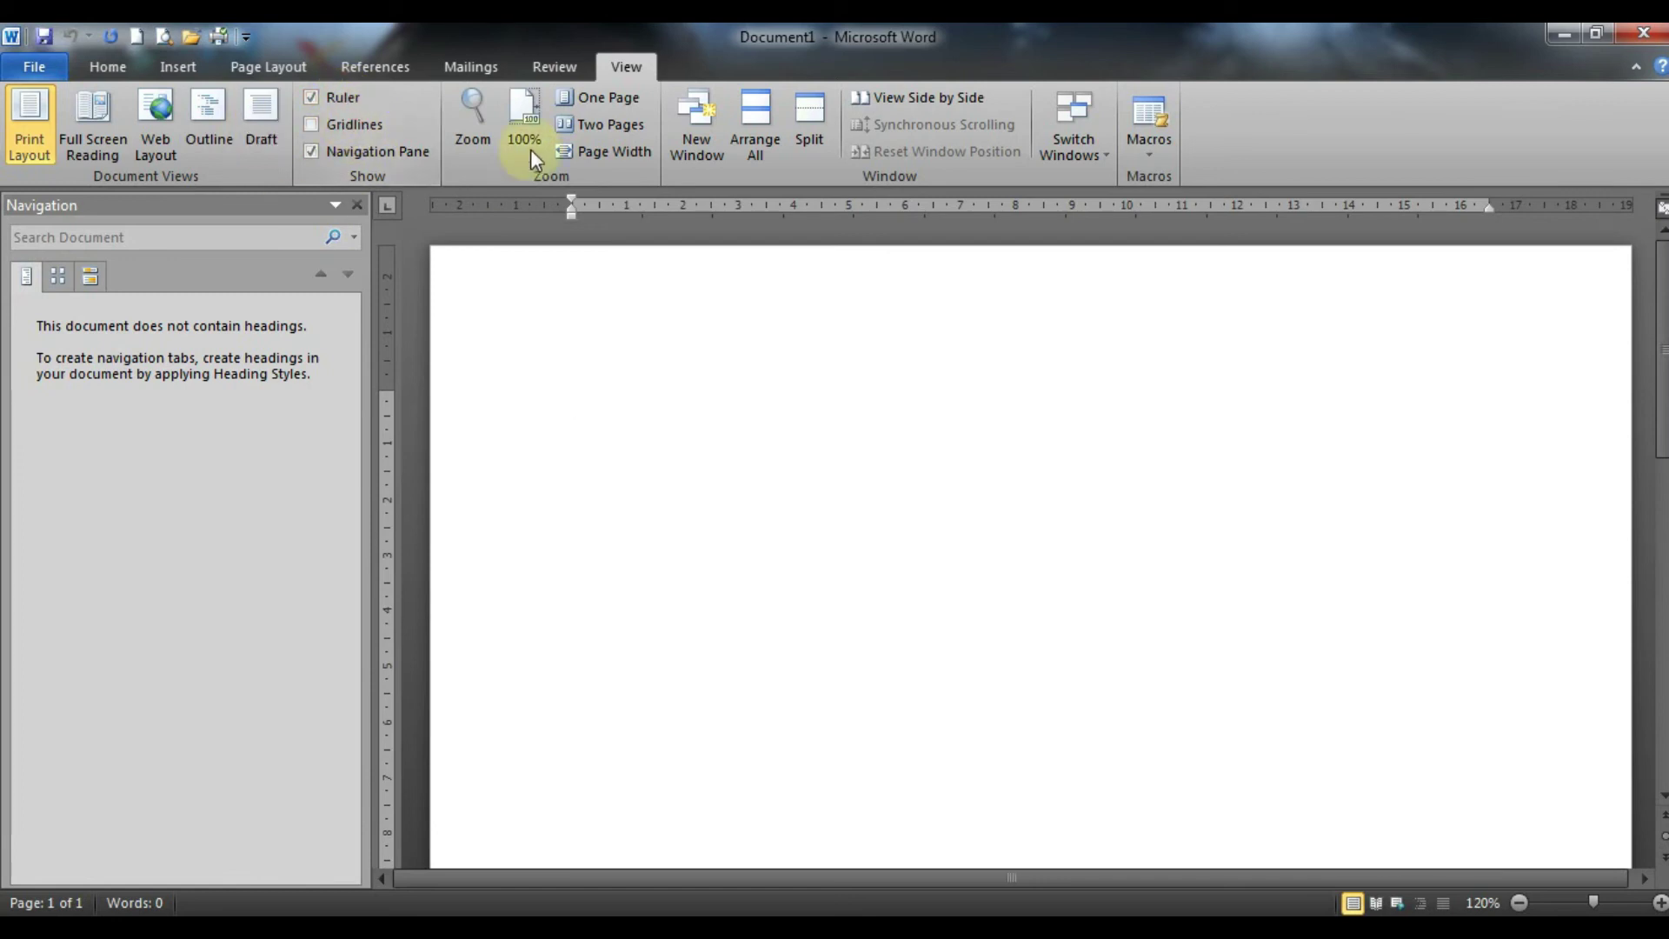
{"action": "left_click", "coordinate": [299, 67]}
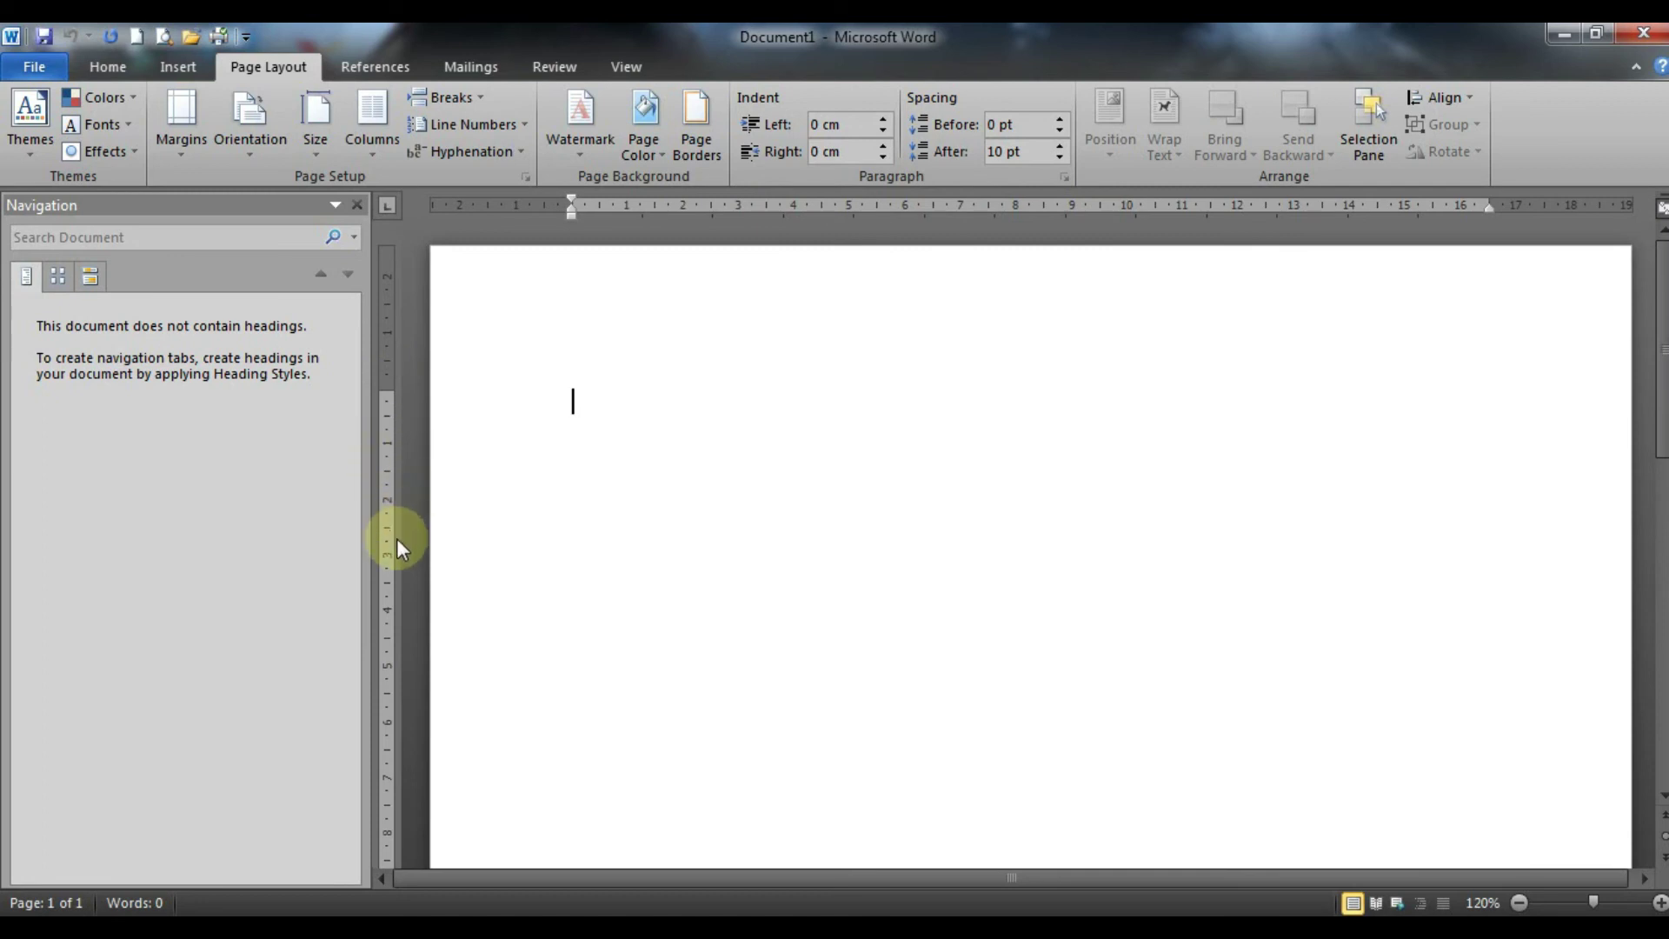
Step: Look over the full width and length of the blank page
{"action": "left_click_drag", "start_coordinate": [765, 878], "coordinate": [841, 888]}
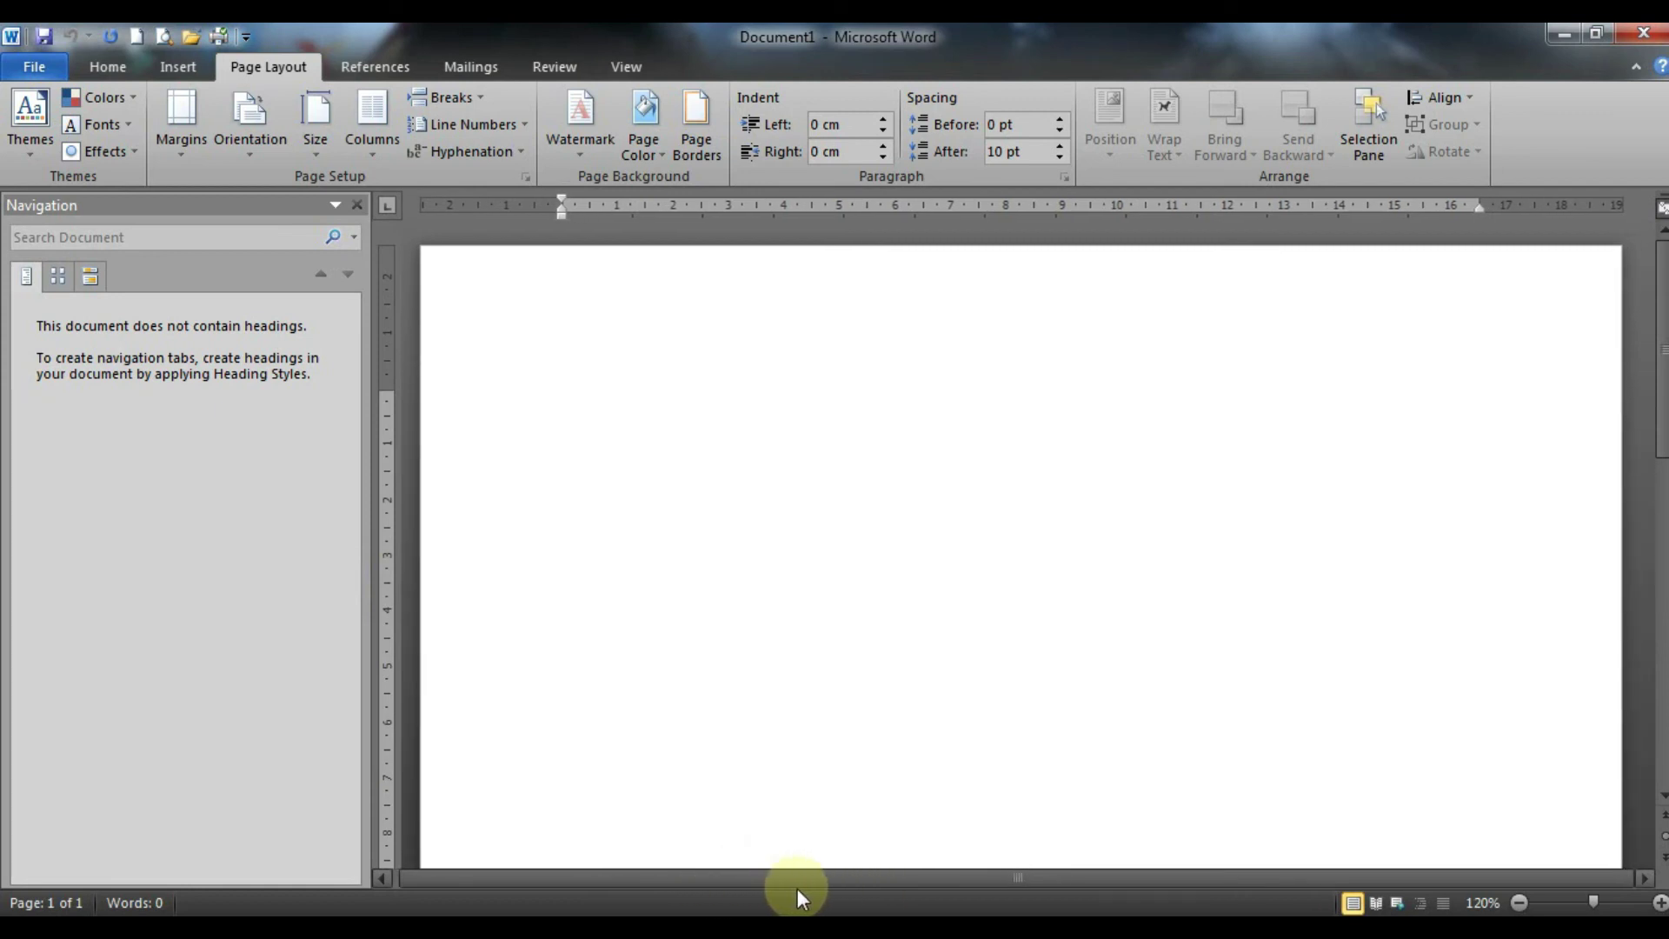
{"action": "left_click_drag", "start_coordinate": [960, 887], "coordinate": [1305, 745]}
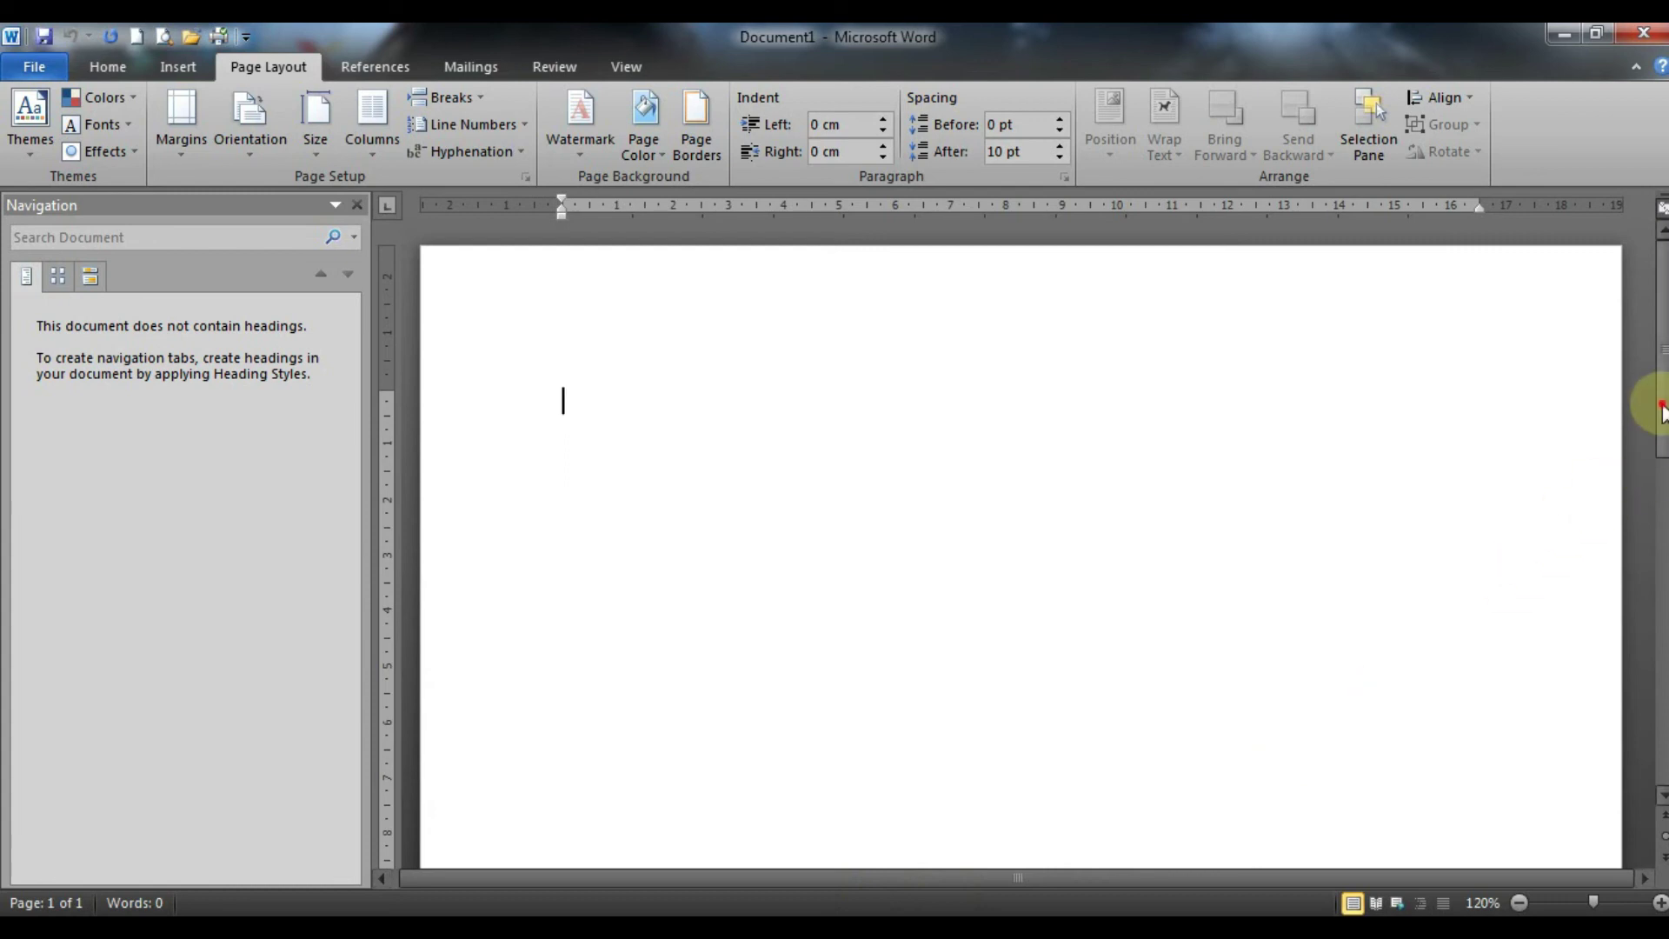
{"action": "scroll", "coordinate": [1650, 387], "scroll_direction": "down", "scroll_amount": 2}
{"action": "scroll", "coordinate": [1650, 387], "scroll_direction": "down", "scroll_amount": 6}
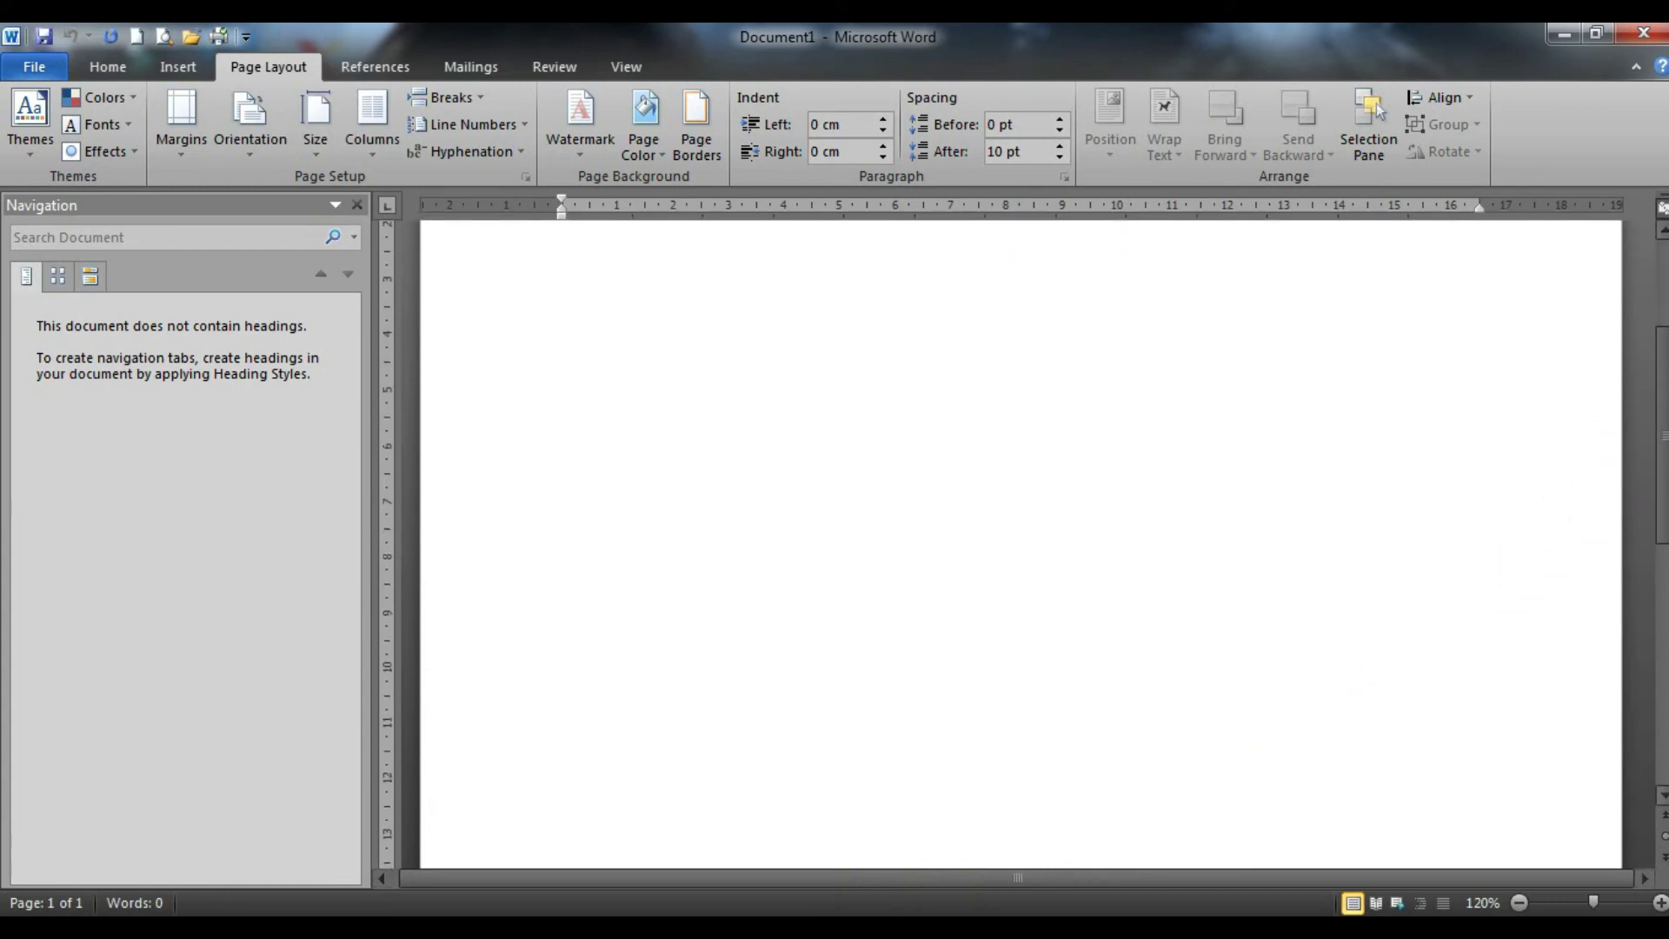
{"action": "scroll", "coordinate": [1650, 386], "scroll_direction": "up", "scroll_amount": 2}
{"action": "scroll", "coordinate": [1650, 387], "scroll_direction": "down", "scroll_amount": 3}
{"action": "scroll", "coordinate": [1651, 387], "scroll_direction": "up", "scroll_amount": 8}
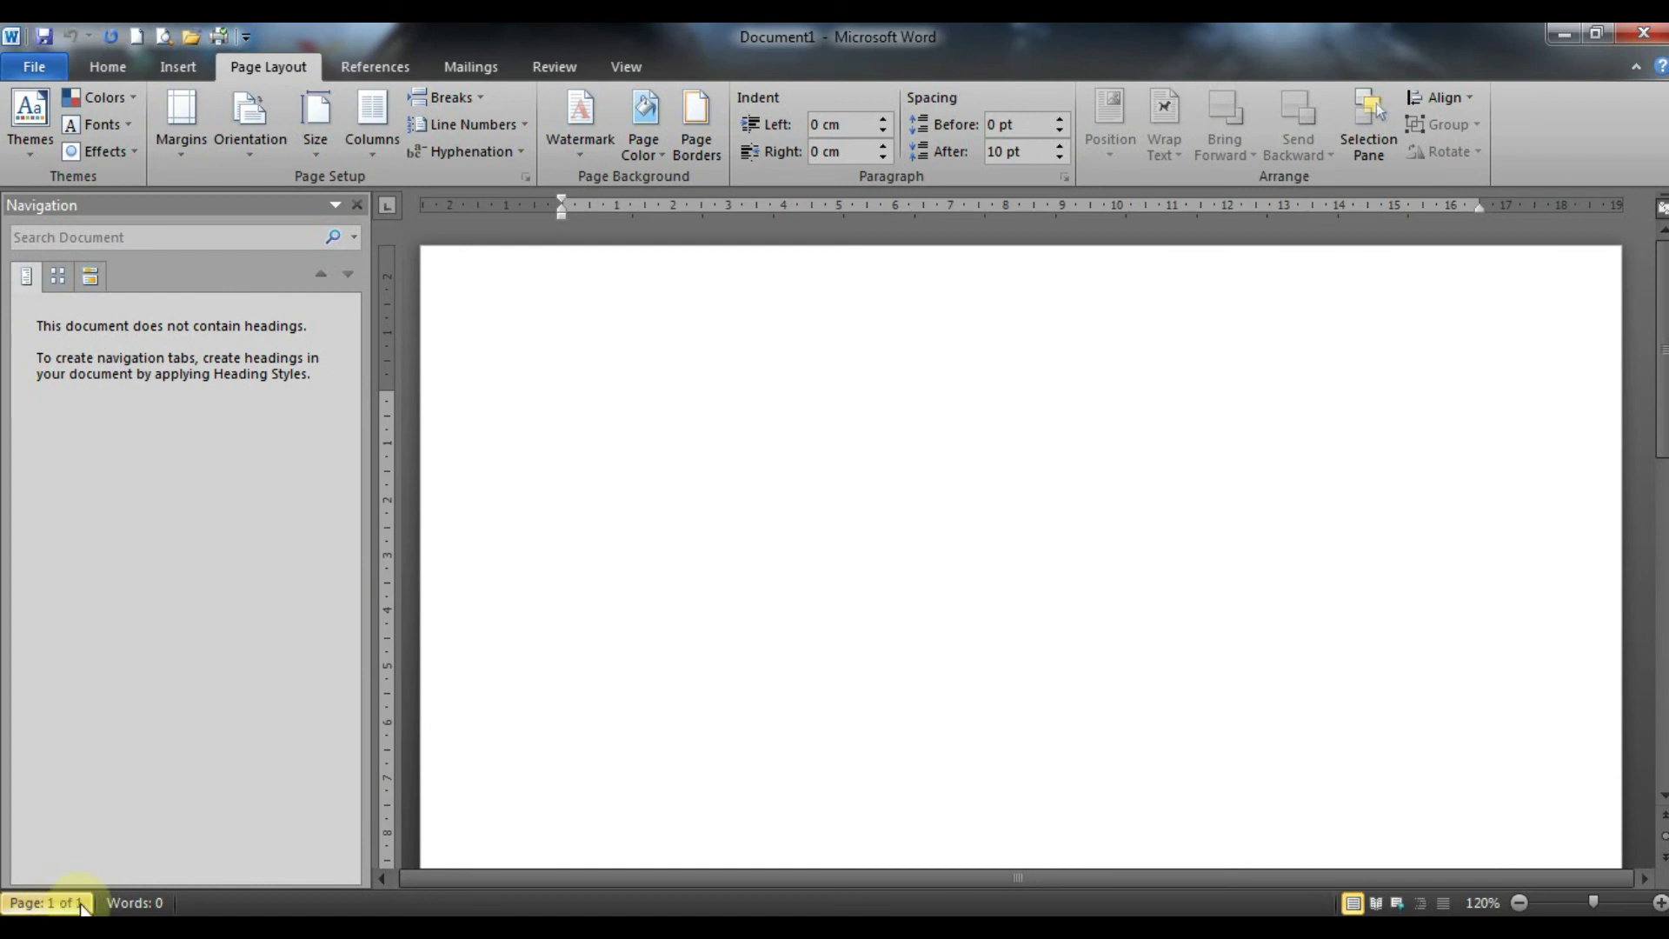
Step: Try the page zoom at 78% and 100%, and set it to 90%
{"action": "scroll", "coordinate": [97, 908], "scroll_direction": "down", "scroll_amount": 4, "text": "ctrl"}
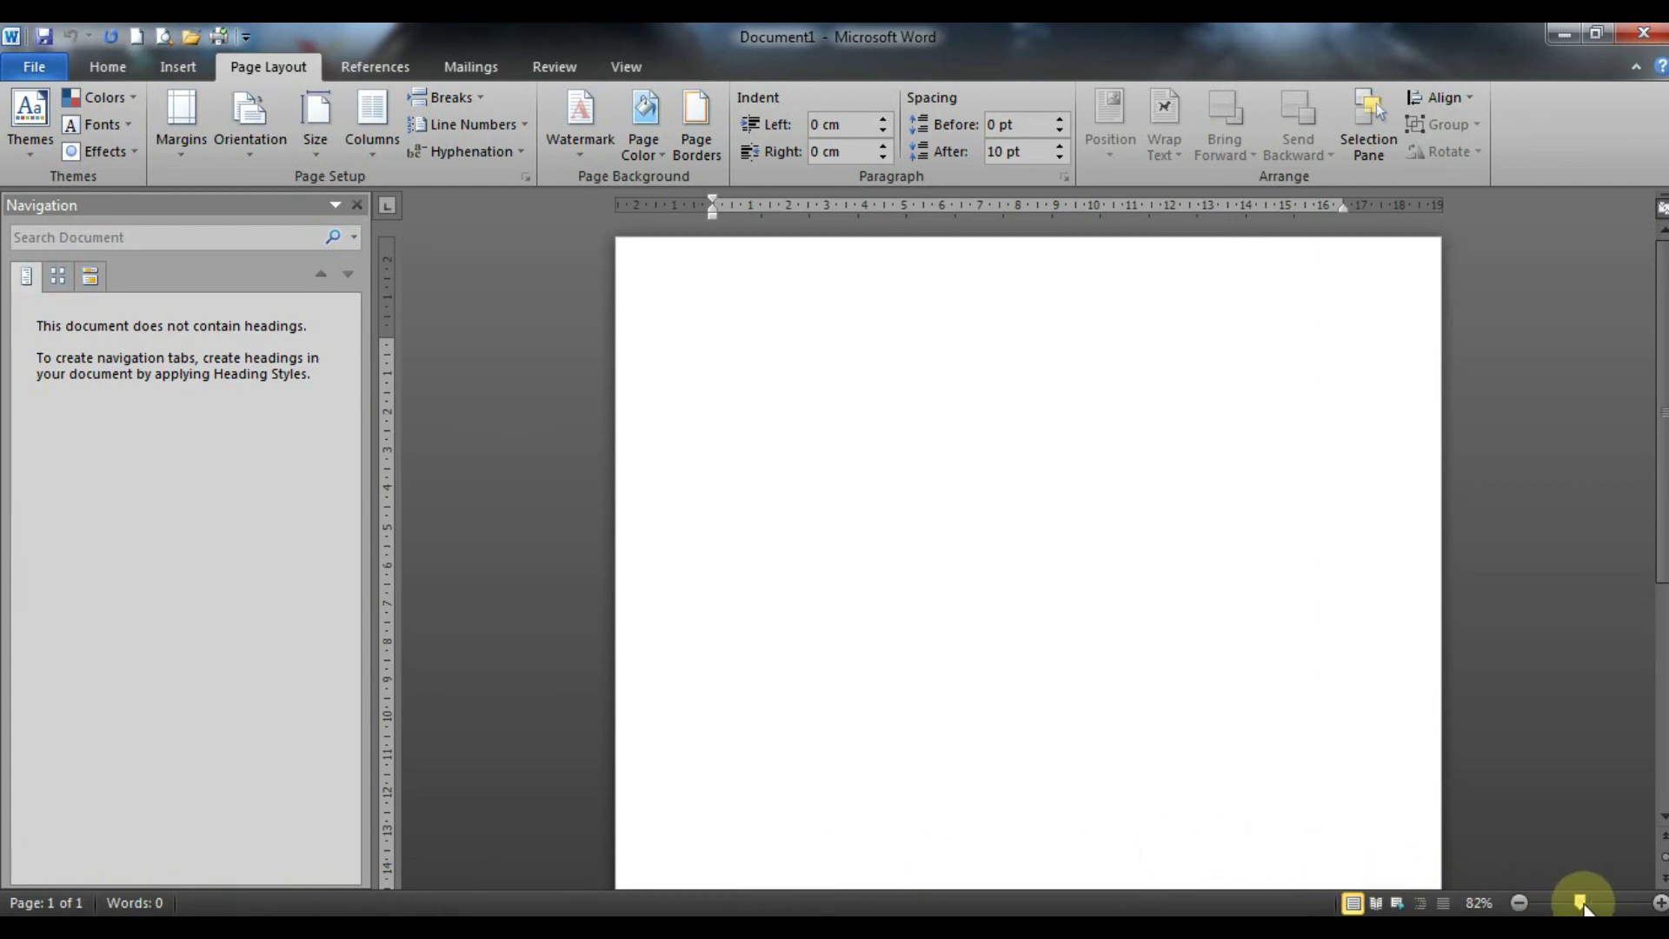
{"action": "left_click_drag", "start_coordinate": [1580, 905], "coordinate": [1577, 905]}
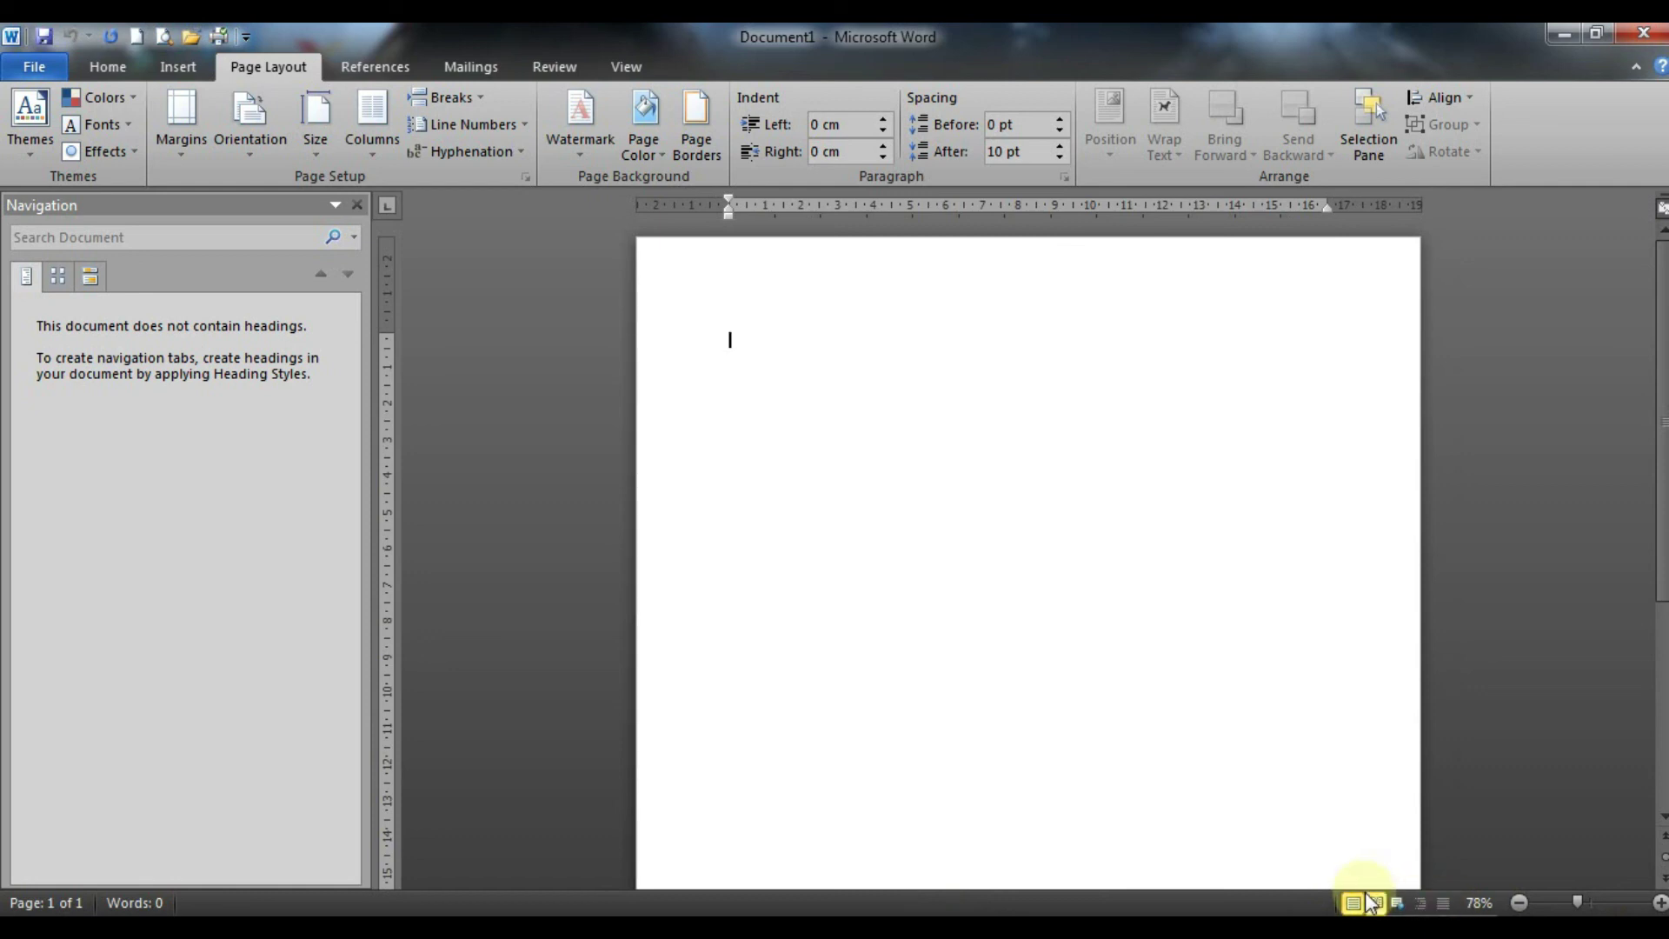
{"action": "mouse_move", "coordinate": [1578, 905]}
{"action": "left_mouse_down"}
{"action": "mouse_move", "coordinate": [1605, 904]}
{"action": "mouse_move", "coordinate": [1591, 904]}
{"action": "left_mouse_up"}
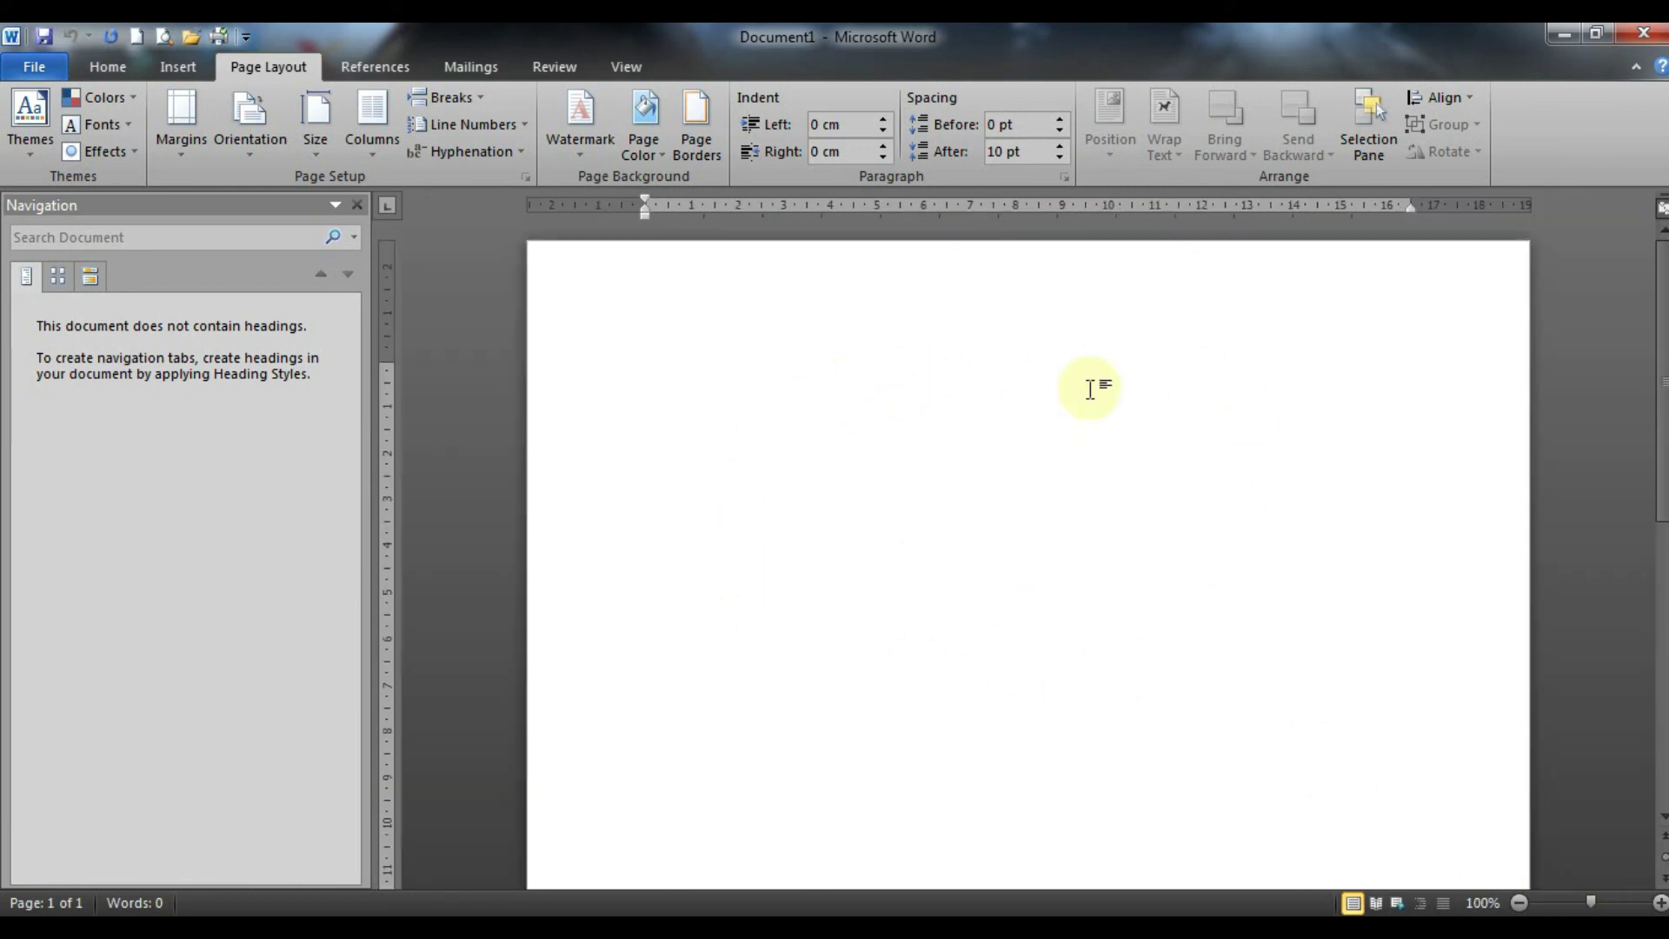
{"action": "scroll", "coordinate": [881, 537], "scroll_direction": "down", "scroll_amount": 8}
{"action": "scroll", "coordinate": [882, 537], "scroll_direction": "up", "scroll_amount": 8}
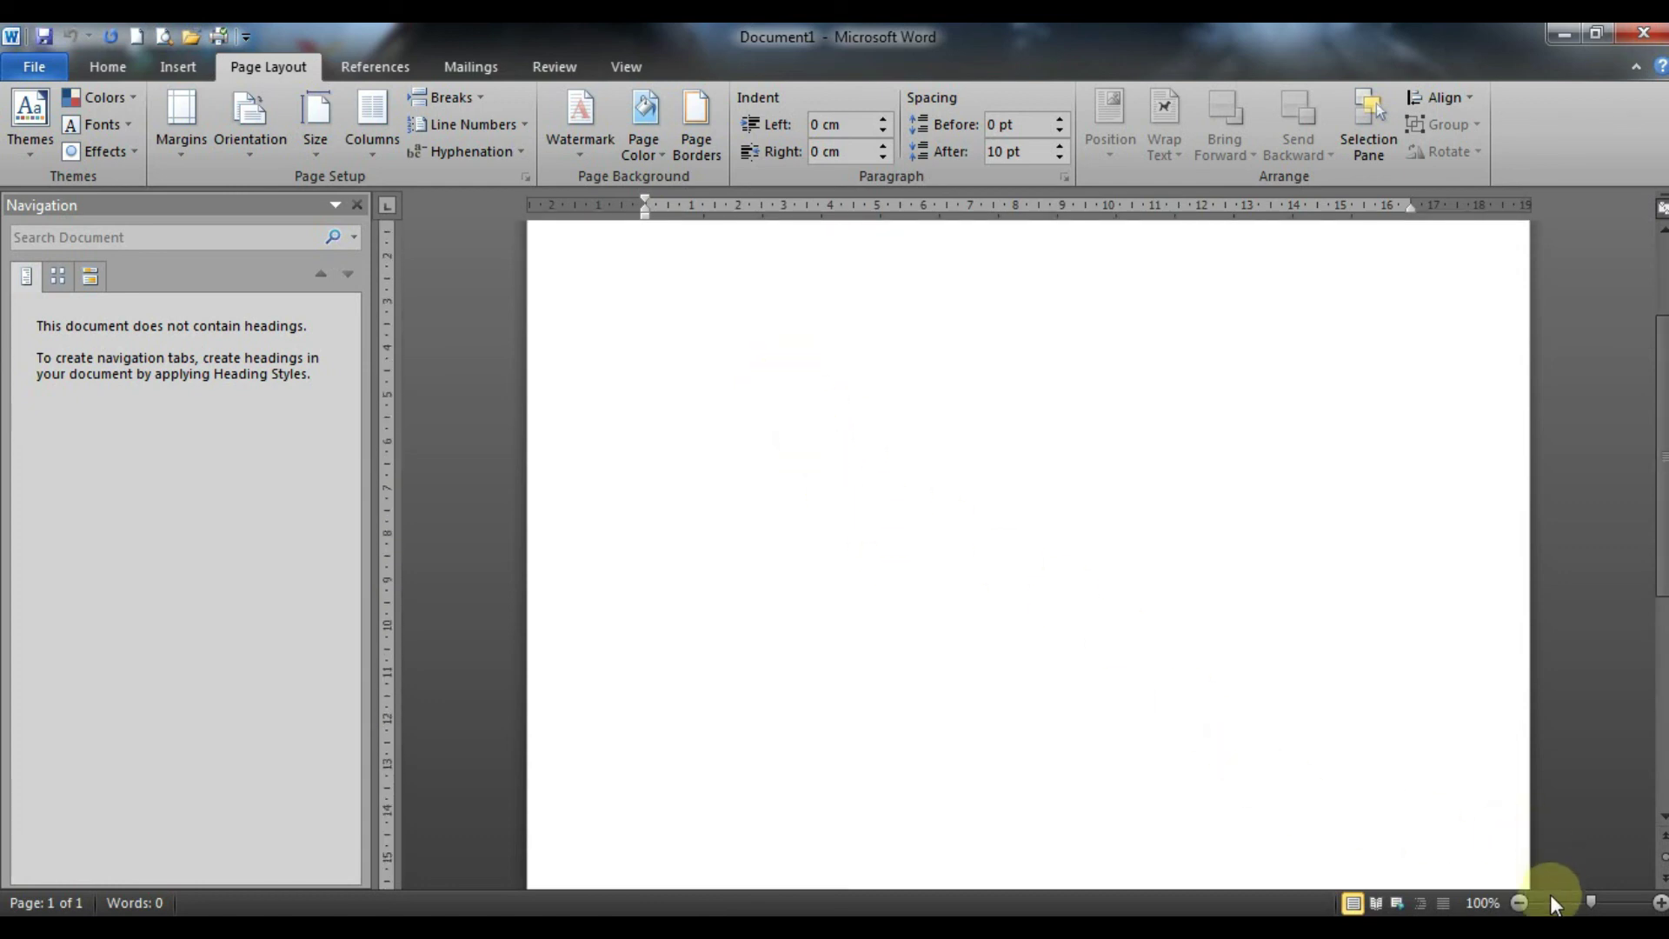
{"action": "left_click", "coordinate": [1520, 902]}
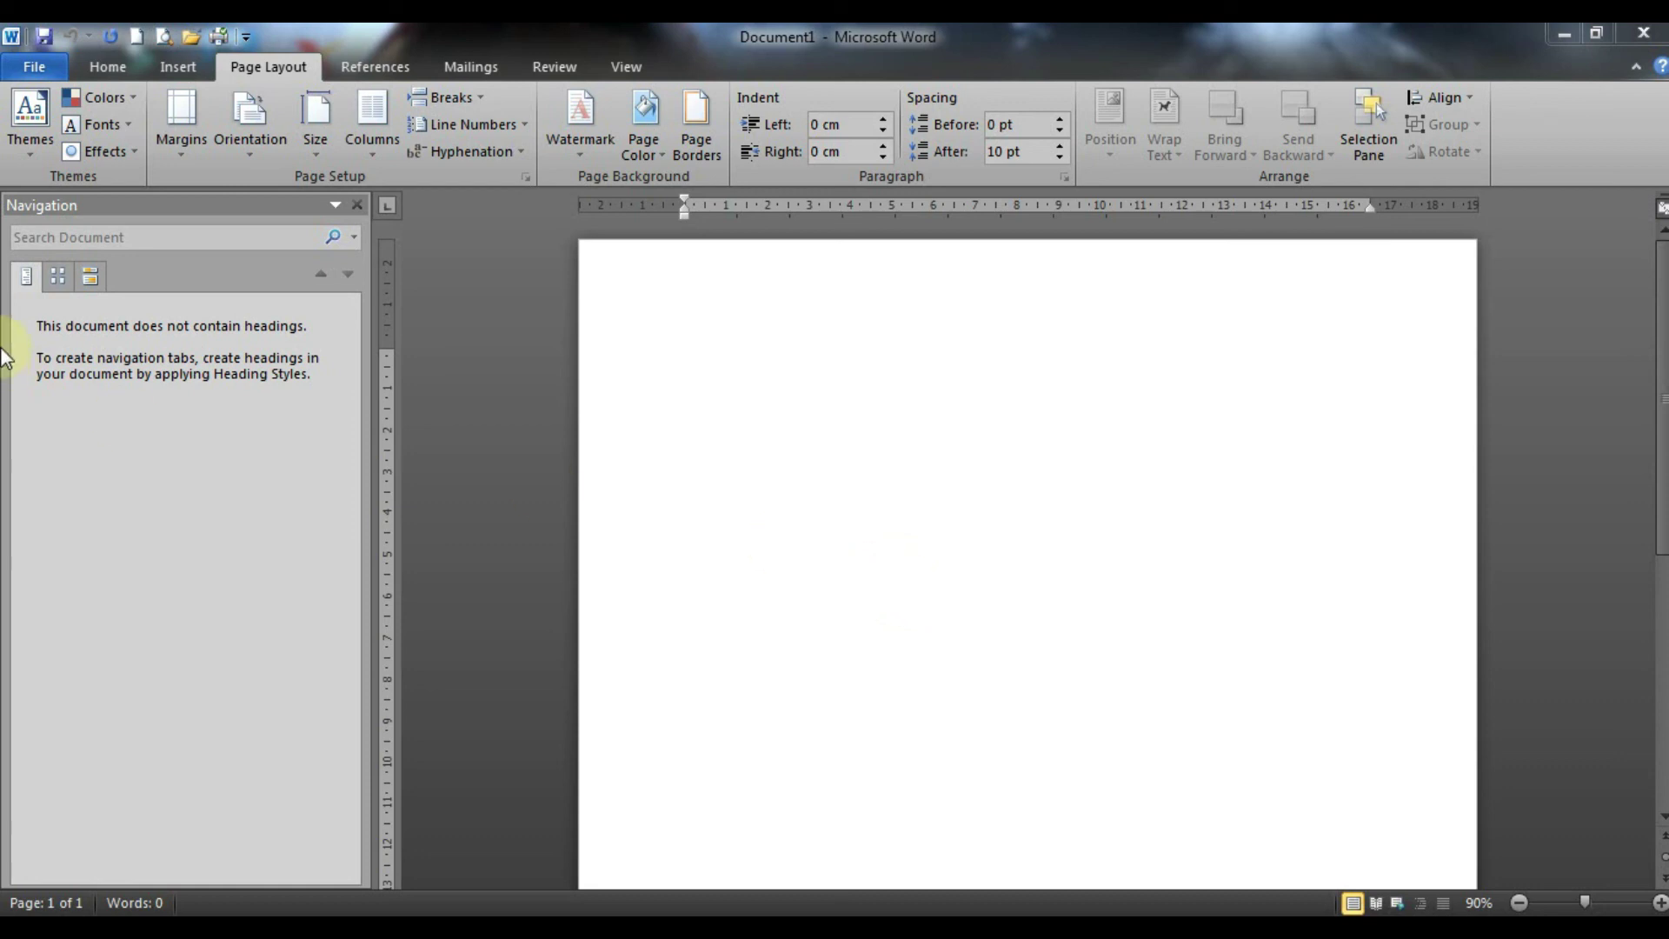
Step: Set the color scheme to Black in the general Word Options and apply it
{"action": "left_click", "coordinate": [35, 64]}
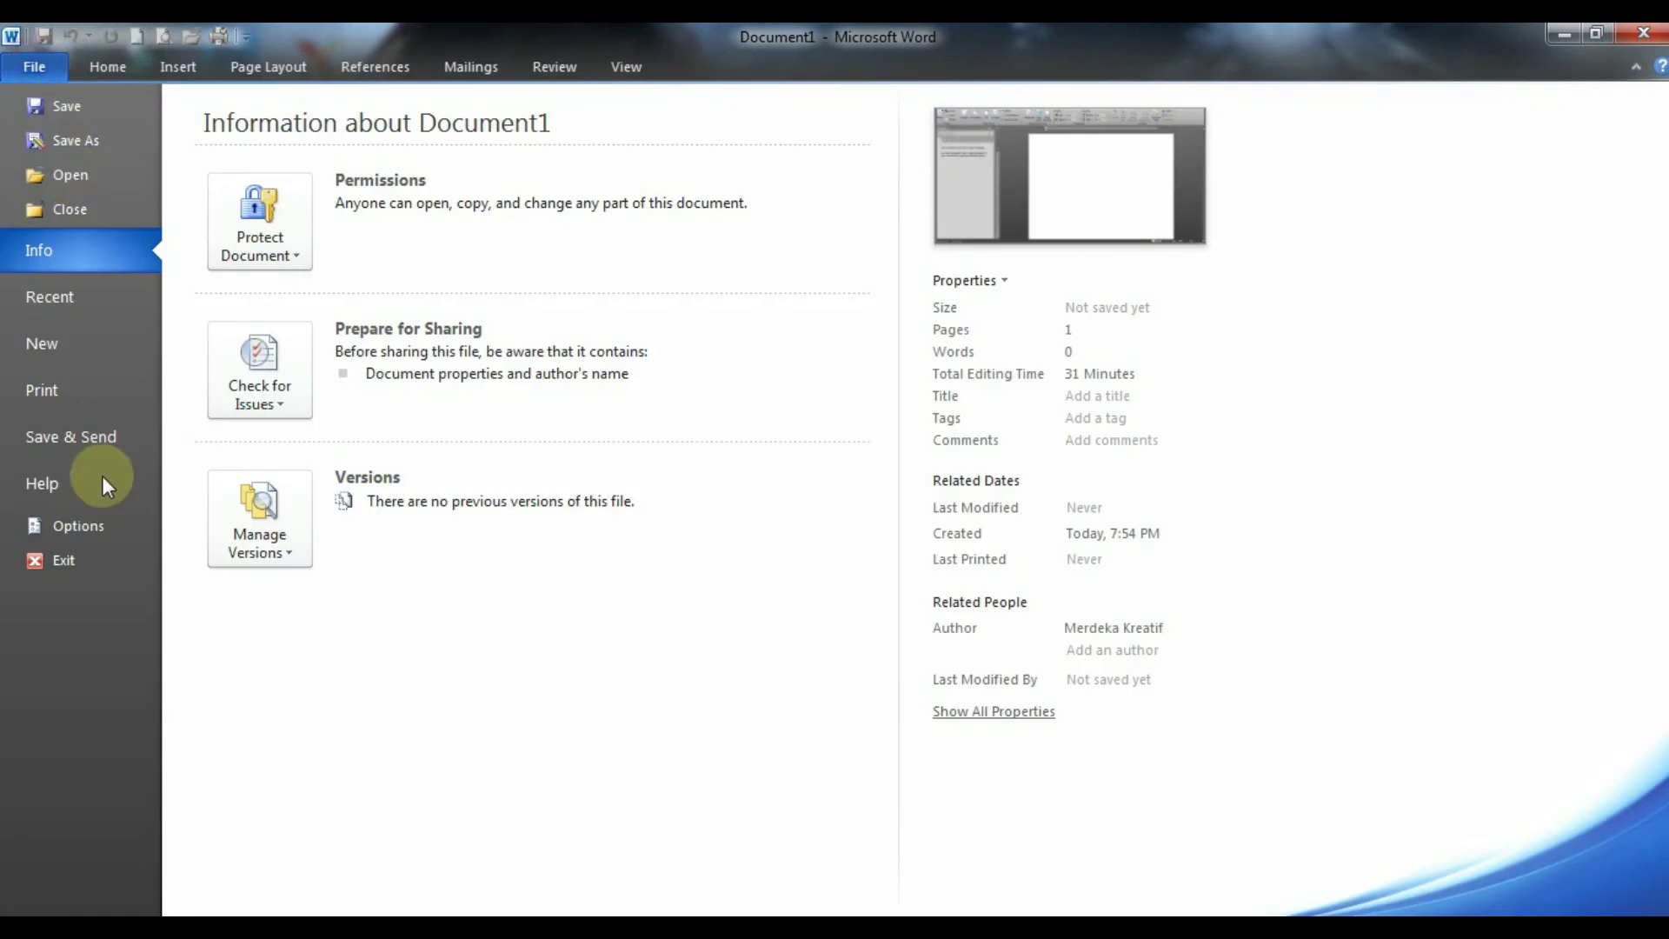
{"action": "left_click", "coordinate": [80, 526]}
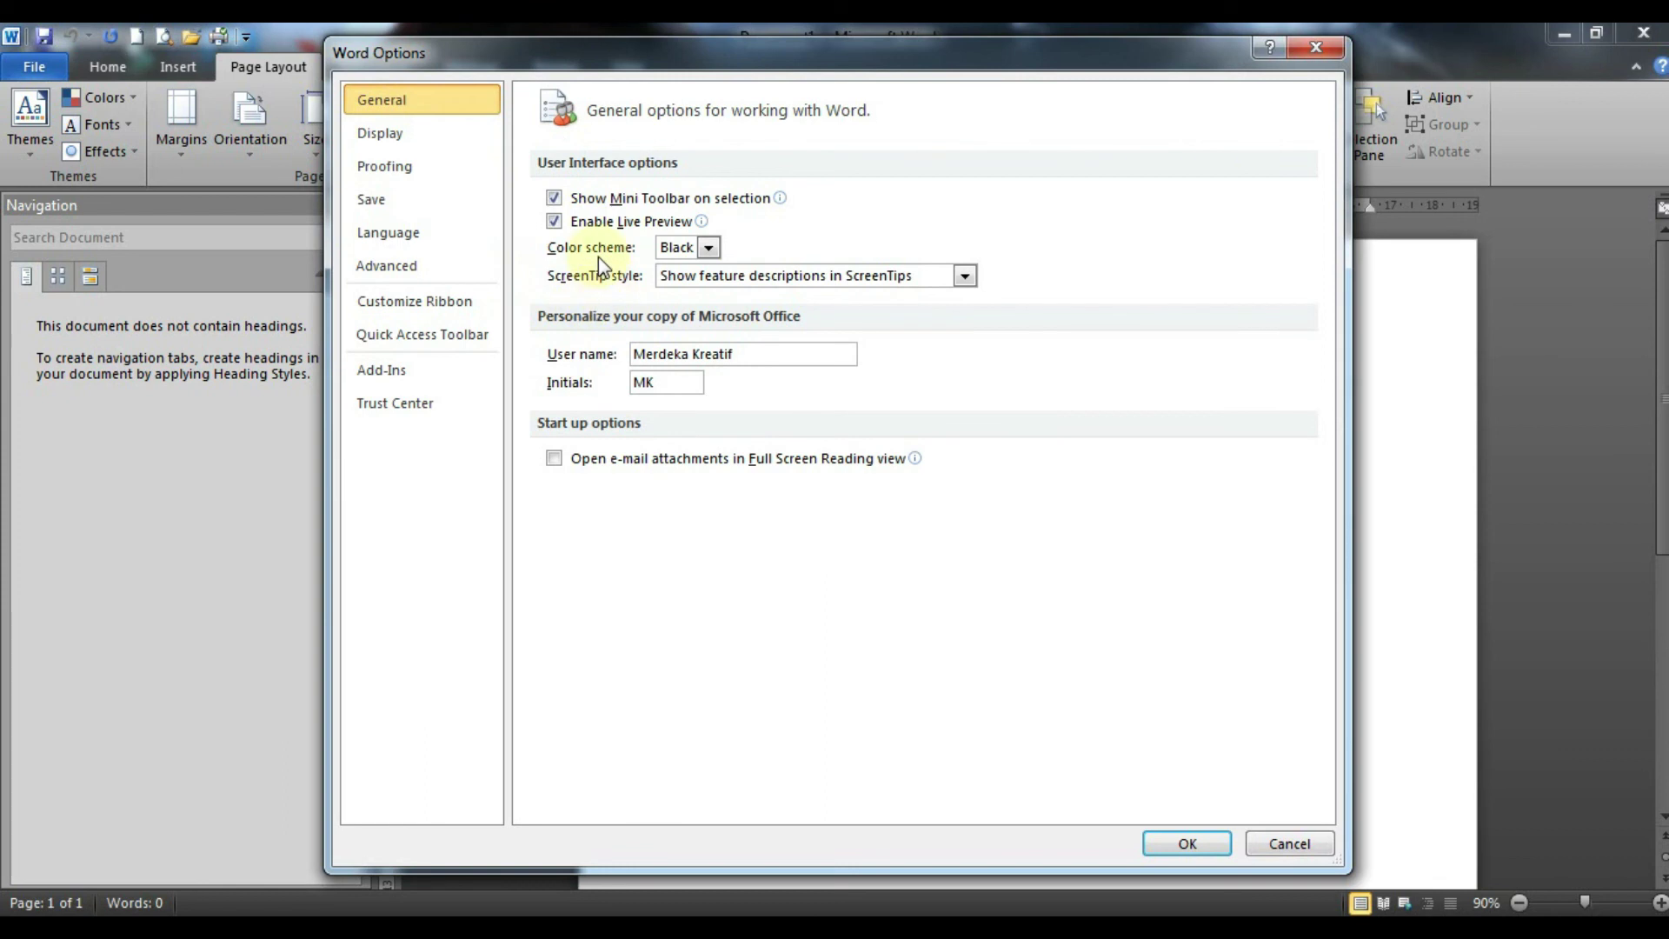
{"action": "left_click", "coordinate": [708, 249]}
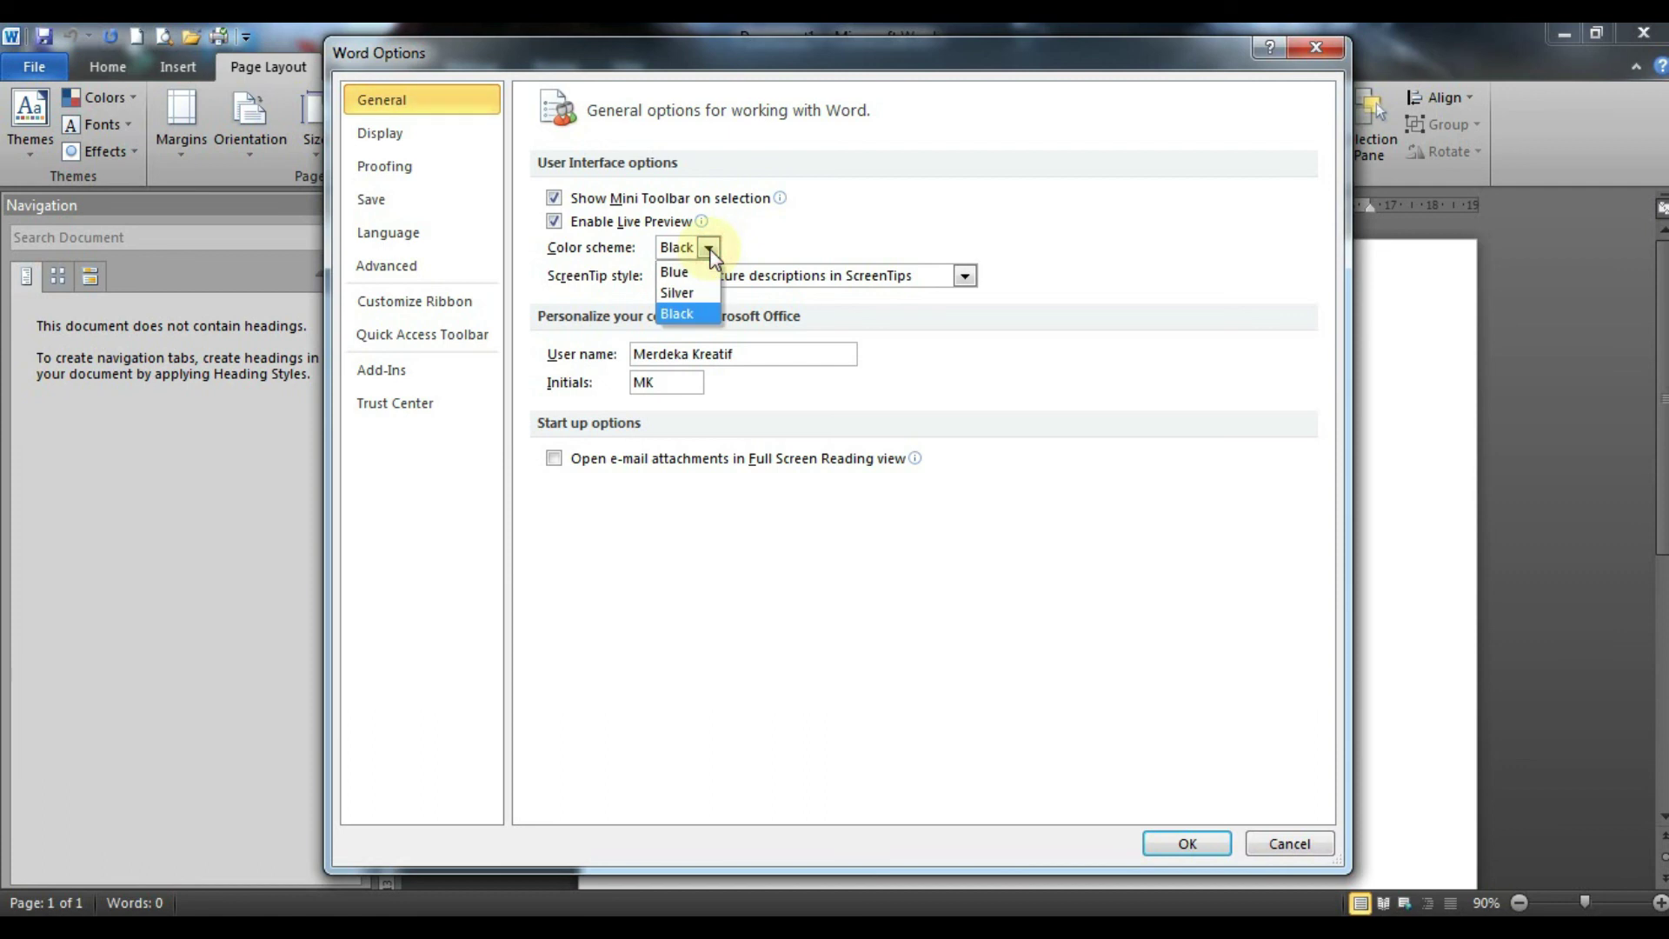
{"action": "left_click", "coordinate": [703, 315]}
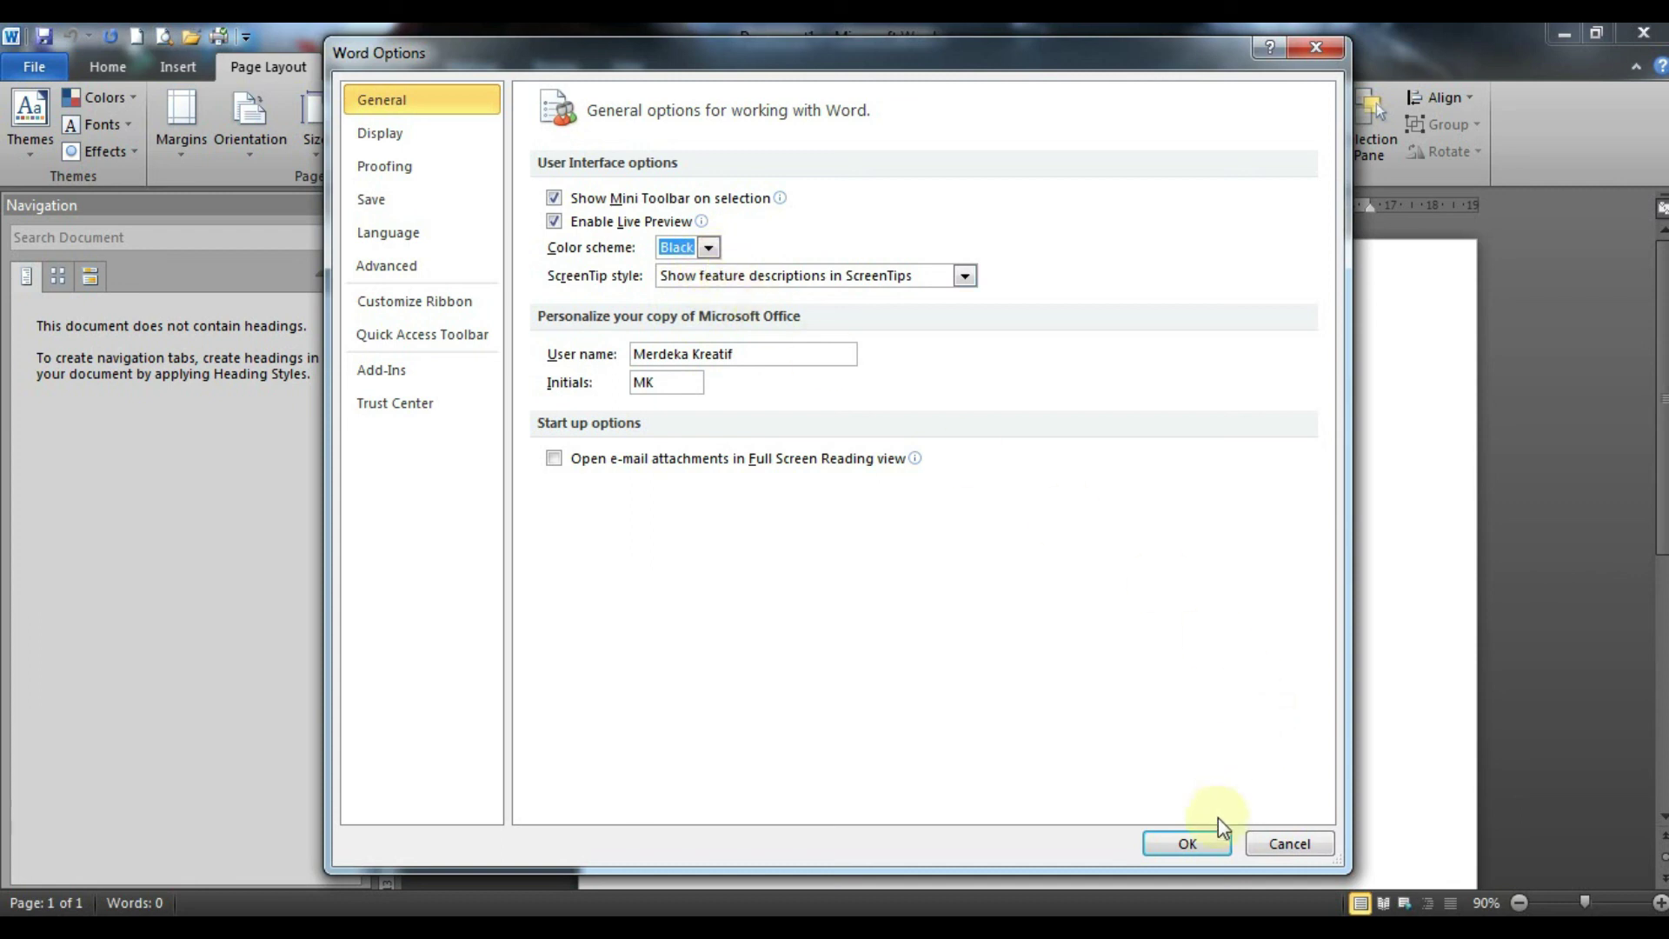
{"action": "left_click", "coordinate": [1189, 844]}
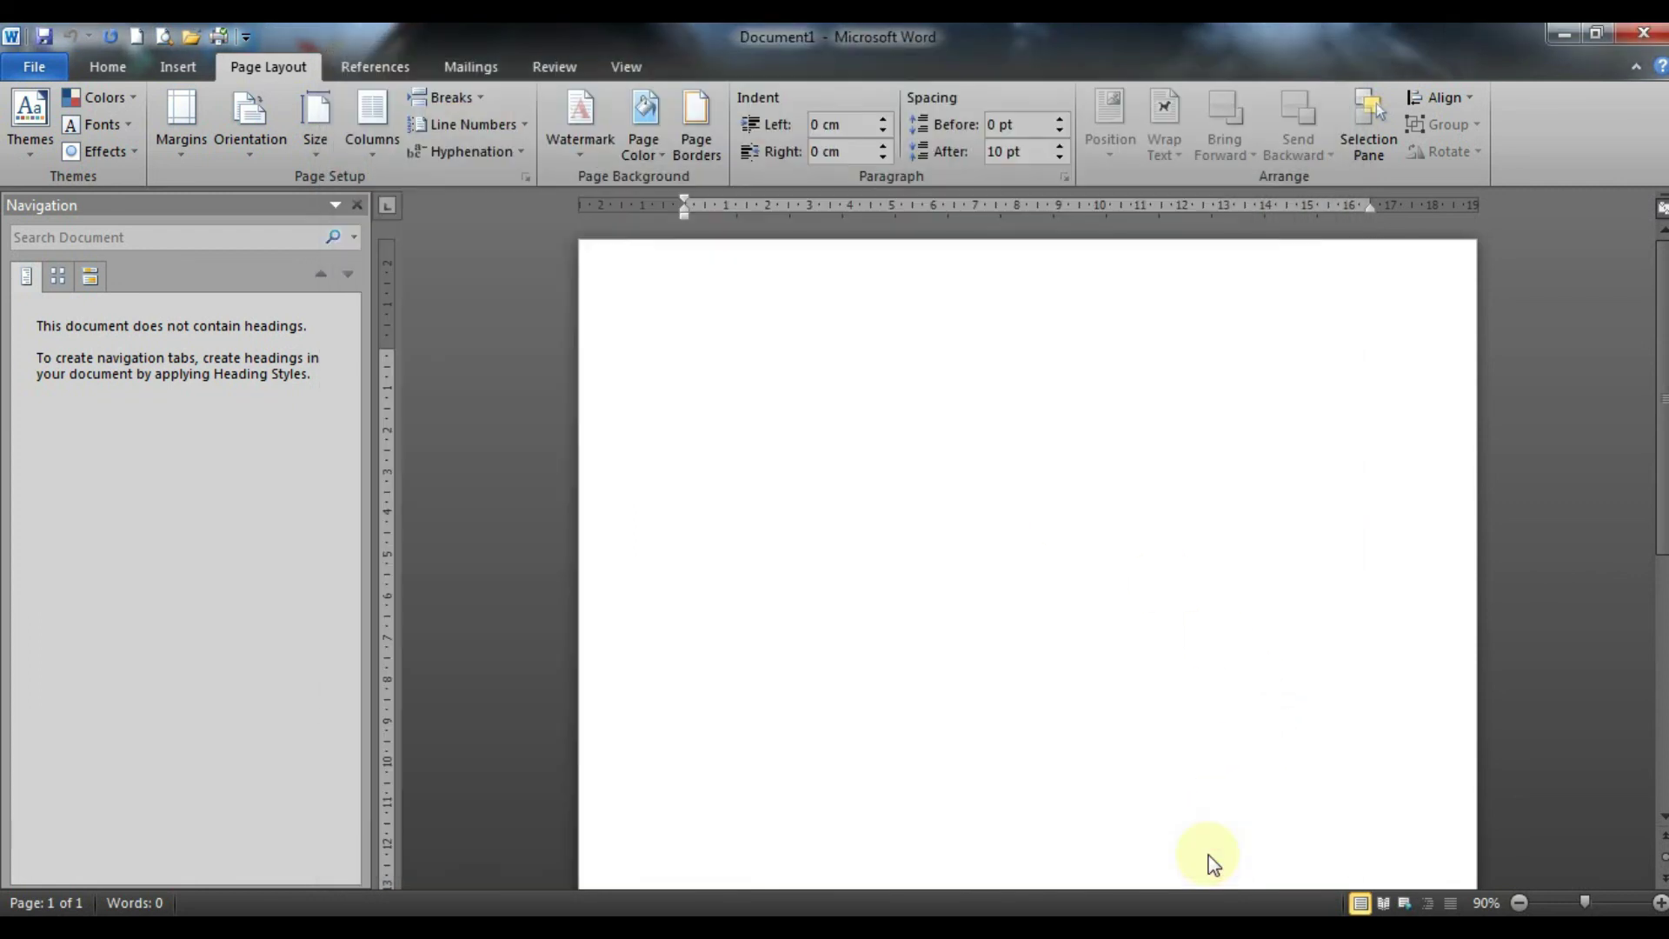